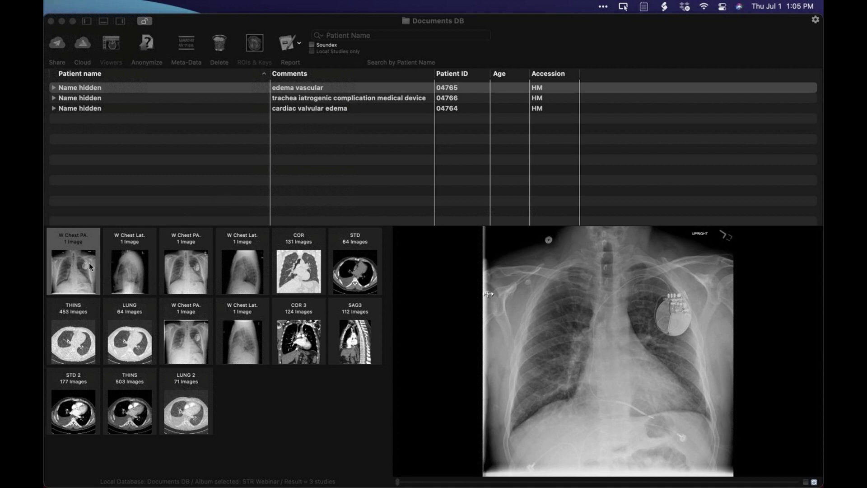
- Select the first W Chest PA series of the edema vascular case in the STR Webinar album
{"action": "left_click", "coordinate": [82, 266]}
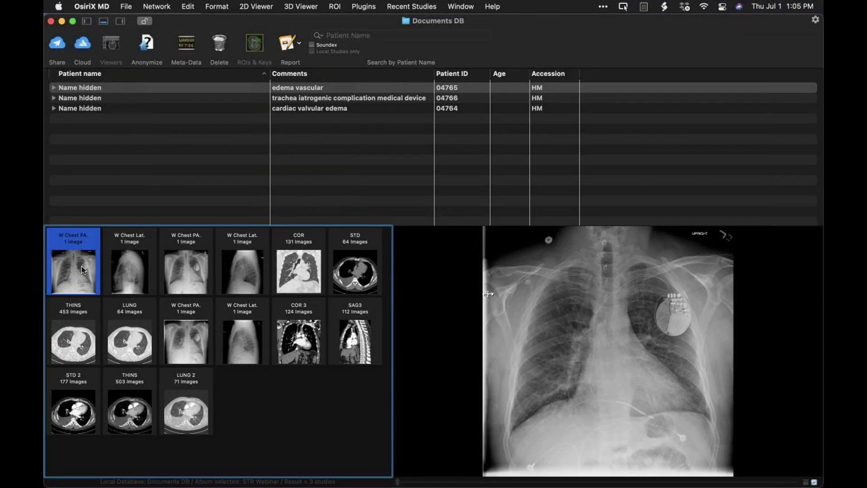
- Open the W Chest PA radiograph in the 2D viewer and display it full screen
{"action": "double_click", "coordinate": [81, 267]}
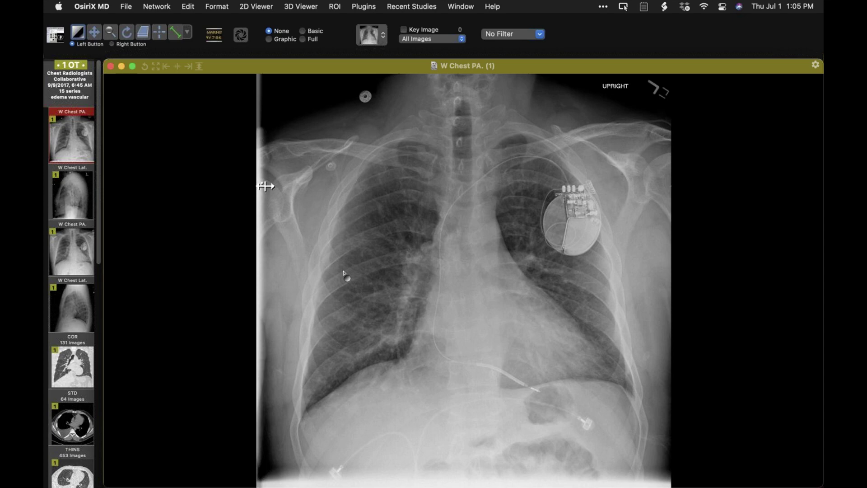
{"action": "key", "text": "super+ctrl+f"}
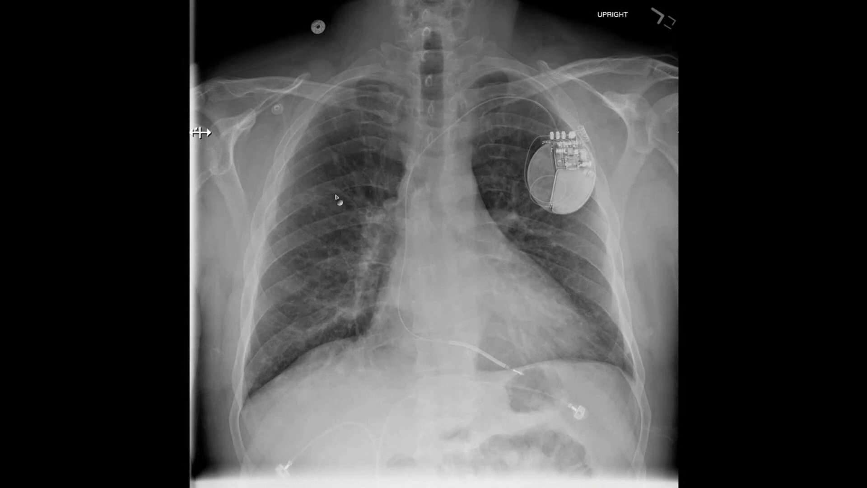
- Load the second W Chest PA radiograph into the viewer and show it full screen
{"action": "key", "text": "Escape"}
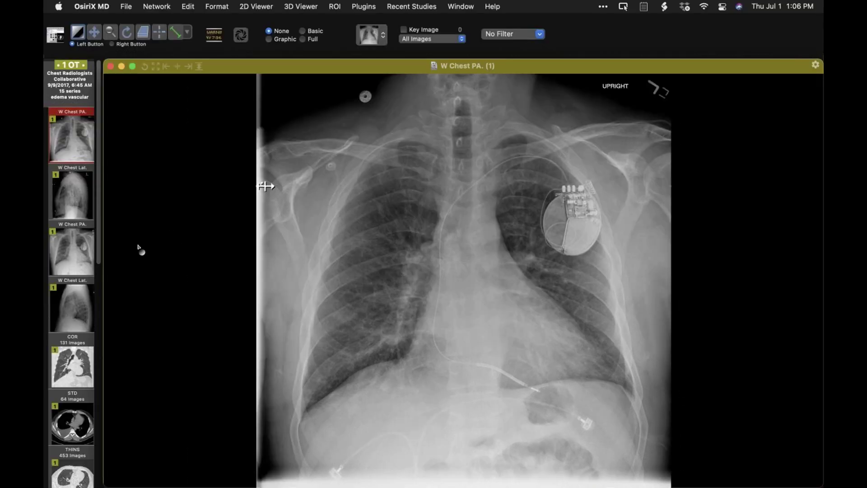
{"action": "left_click_drag", "start_coordinate": [70, 250], "coordinate": [342, 208]}
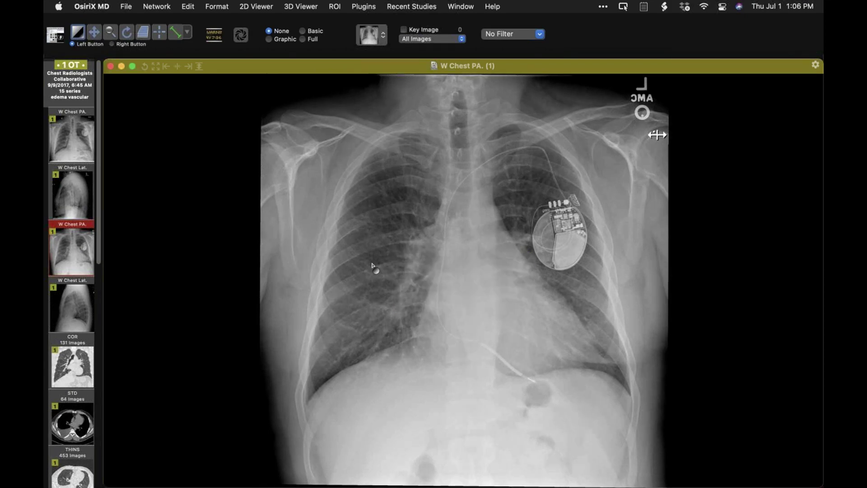
{"action": "key", "text": "ctrl+super+f"}
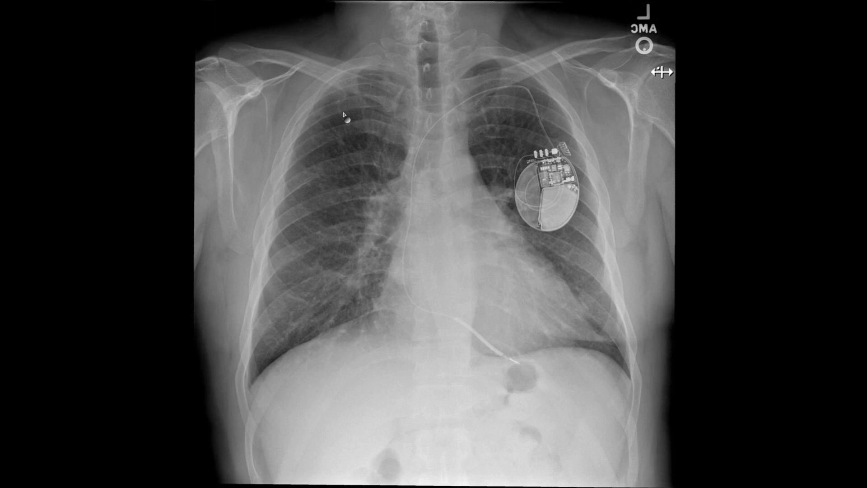
- Leave full screen and scroll the series strip down to the COR, STD, THINS and LUNG CT series
{"action": "key", "text": "Escape"}
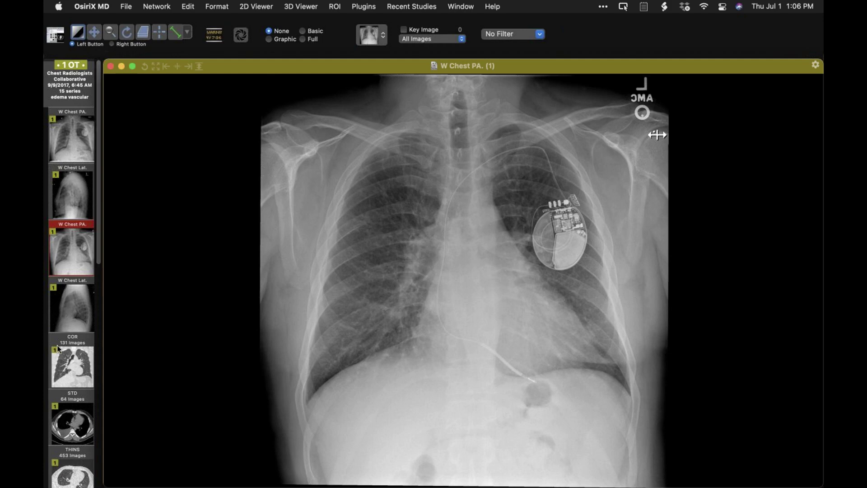
{"action": "scroll", "coordinate": [55, 367], "scroll_direction": "down", "scroll_amount": 3}
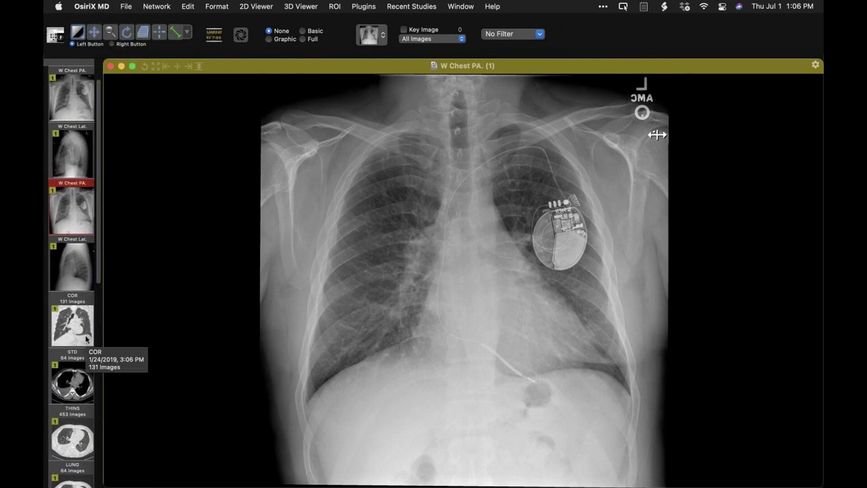
{"action": "scroll", "coordinate": [77, 309], "scroll_direction": "down", "scroll_amount": 1}
{"action": "scroll", "coordinate": [77, 310], "scroll_direction": "down", "scroll_amount": 1}
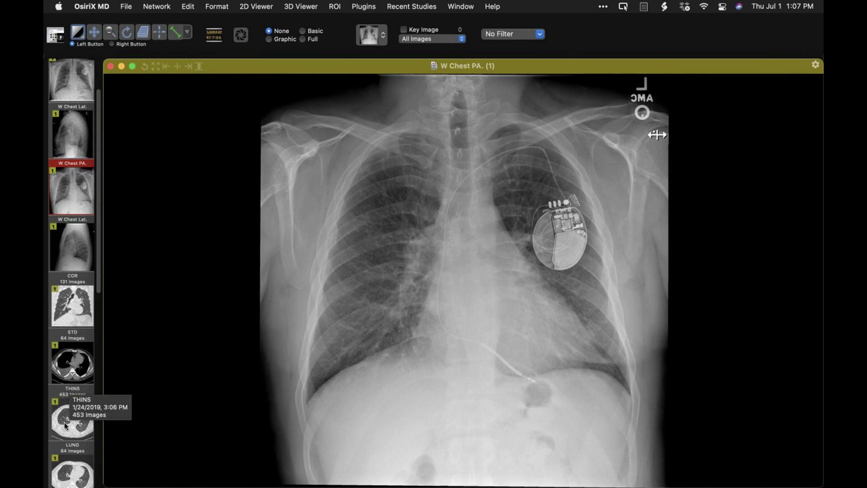
- Load the 453-image THINS CT series and page through its axial lung-window slices
{"action": "left_click_drag", "start_coordinate": [64, 422], "coordinate": [328, 243]}
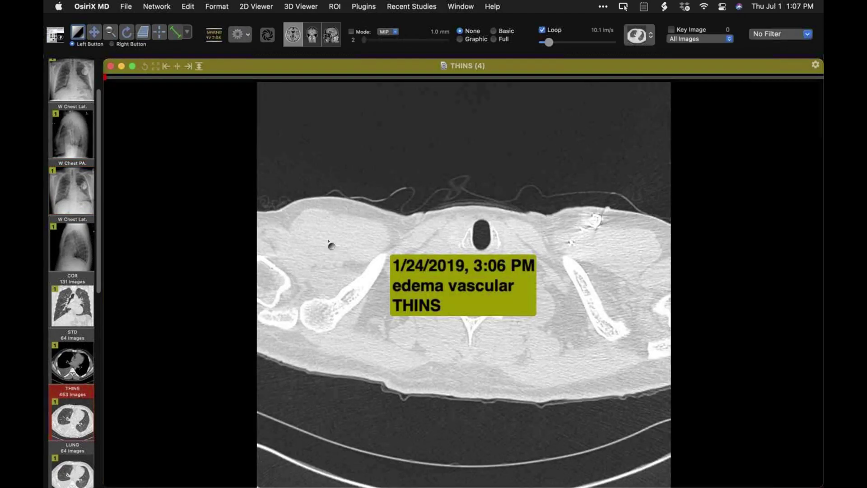
{"action": "scroll", "coordinate": [331, 246], "scroll_direction": "down", "scroll_amount": 15}
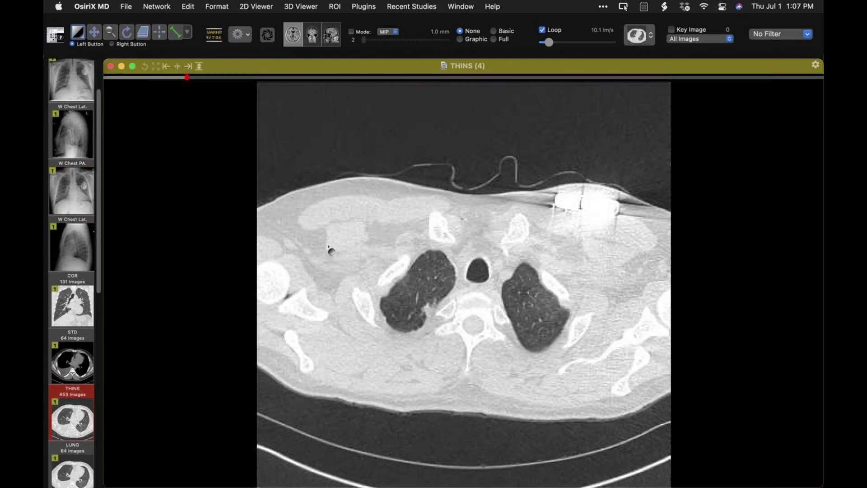
{"action": "scroll", "coordinate": [331, 248], "scroll_direction": "down", "scroll_amount": 10}
{"action": "scroll", "coordinate": [331, 249], "scroll_direction": "down", "scroll_amount": 5}
{"action": "scroll", "coordinate": [331, 249], "scroll_direction": "down", "scroll_amount": 5}
{"action": "scroll", "coordinate": [331, 249], "scroll_direction": "down", "scroll_amount": 3}
{"action": "scroll", "coordinate": [331, 249], "scroll_direction": "up", "scroll_amount": 3}
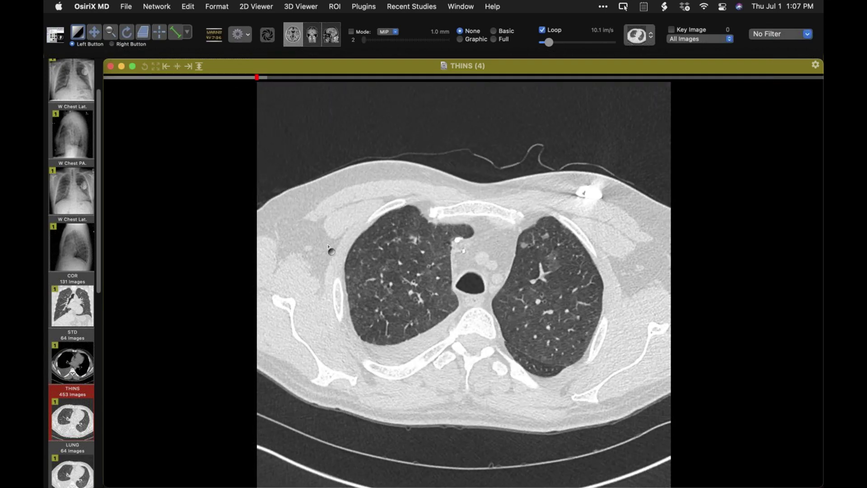
{"action": "scroll", "coordinate": [331, 248], "scroll_direction": "down", "scroll_amount": 3}
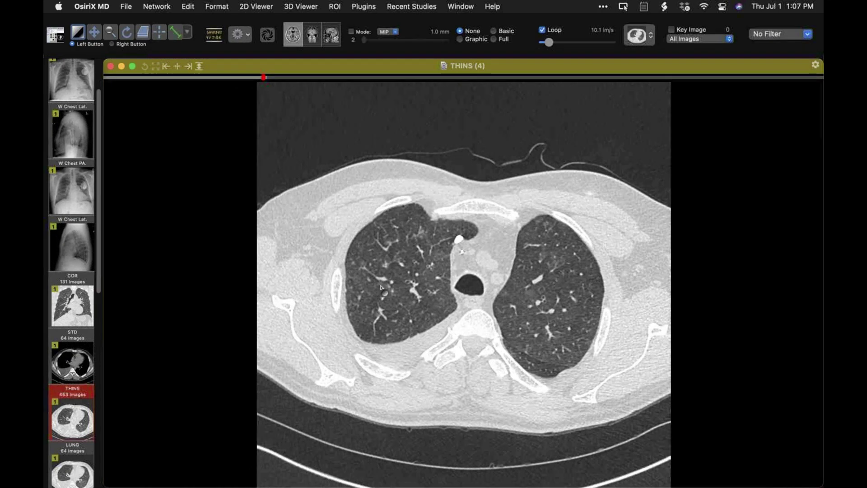
{"action": "scroll", "coordinate": [339, 318], "scroll_direction": "down", "scroll_amount": 6}
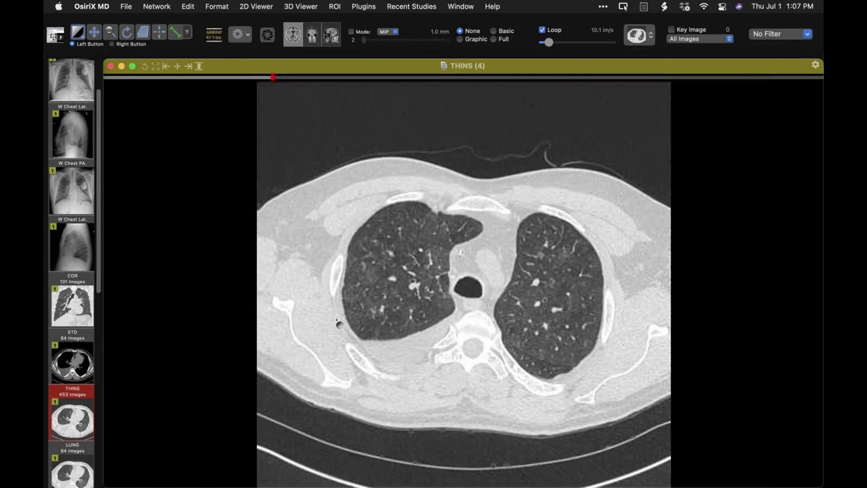
{"action": "scroll", "coordinate": [337, 321], "scroll_direction": "down", "scroll_amount": 7}
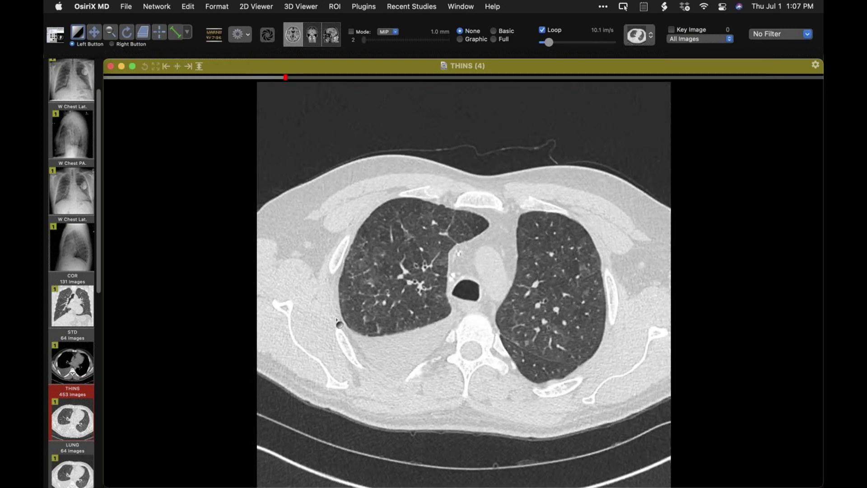
{"action": "scroll", "coordinate": [338, 321], "scroll_direction": "down", "scroll_amount": 7}
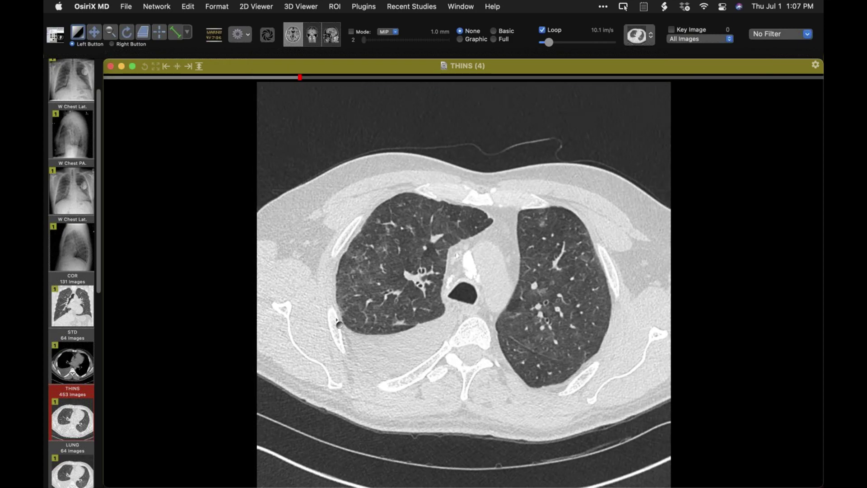
{"action": "scroll", "coordinate": [338, 322], "scroll_direction": "down", "scroll_amount": 1}
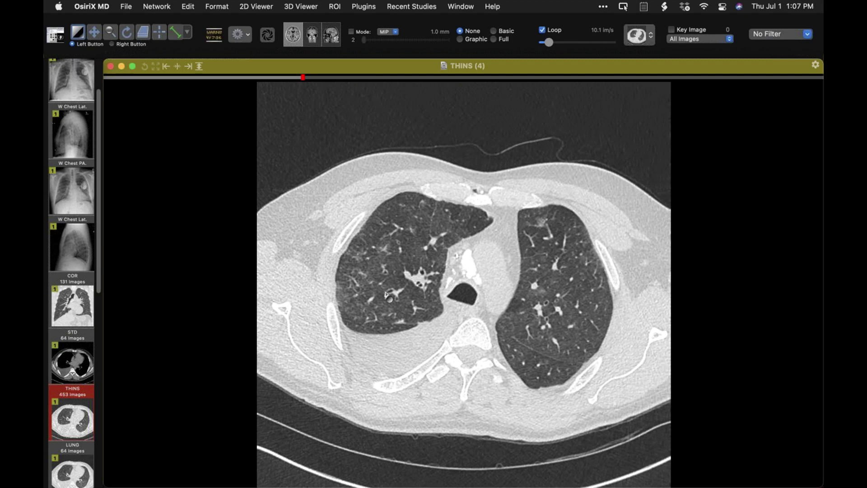
{"action": "scroll", "coordinate": [386, 294], "scroll_direction": "up", "scroll_amount": 2}
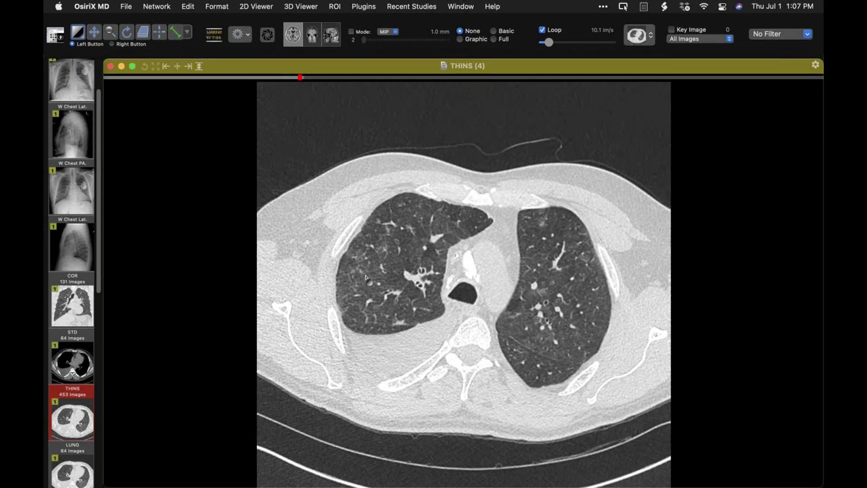
{"action": "scroll", "coordinate": [381, 293], "scroll_direction": "up", "scroll_amount": 2}
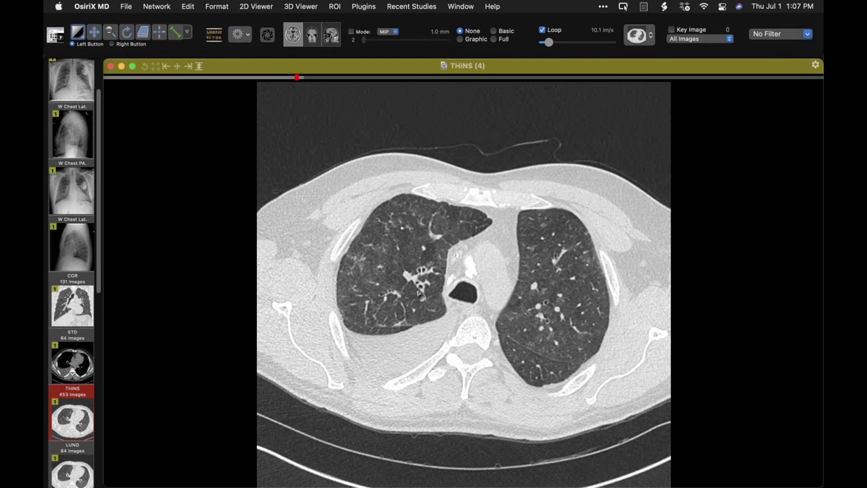
{"action": "scroll", "coordinate": [277, 347], "scroll_direction": "down", "scroll_amount": 1}
{"action": "scroll", "coordinate": [277, 348], "scroll_direction": "down", "scroll_amount": 9}
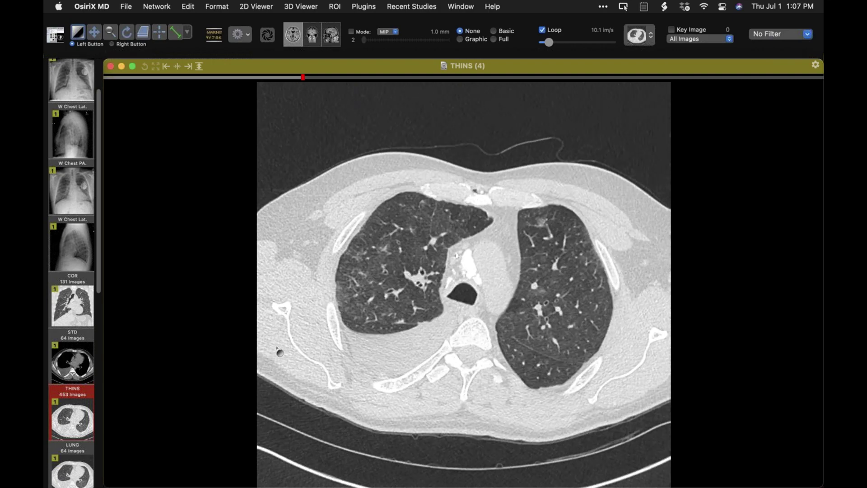
{"action": "scroll", "coordinate": [278, 350], "scroll_direction": "down", "scroll_amount": 1}
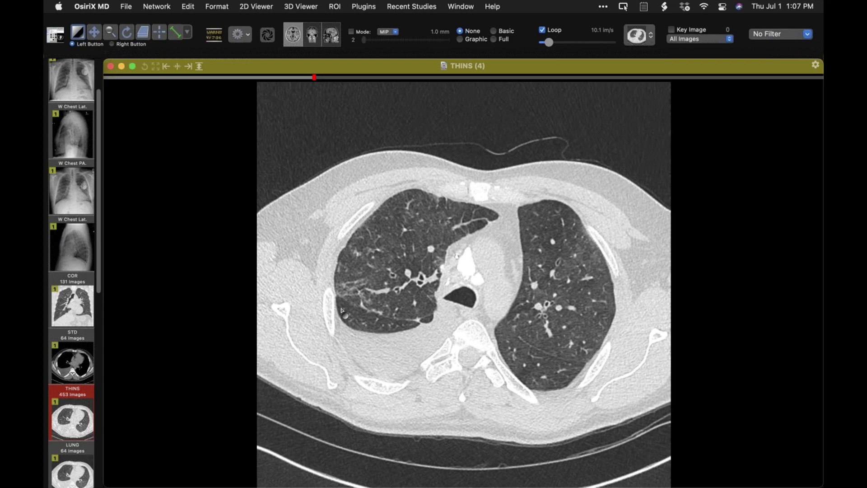
{"action": "scroll", "coordinate": [277, 329], "scroll_direction": "down", "scroll_amount": 3}
{"action": "scroll", "coordinate": [276, 328], "scroll_direction": "down", "scroll_amount": 10}
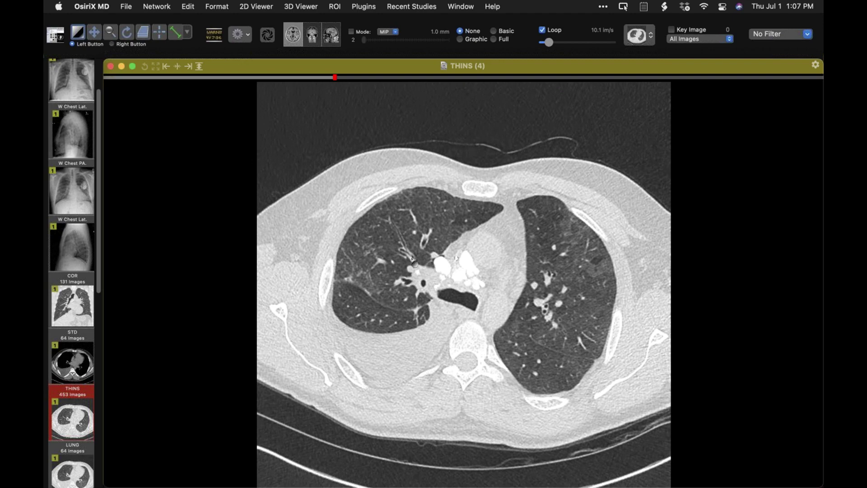
{"action": "scroll", "coordinate": [313, 335], "scroll_direction": "down", "scroll_amount": 20}
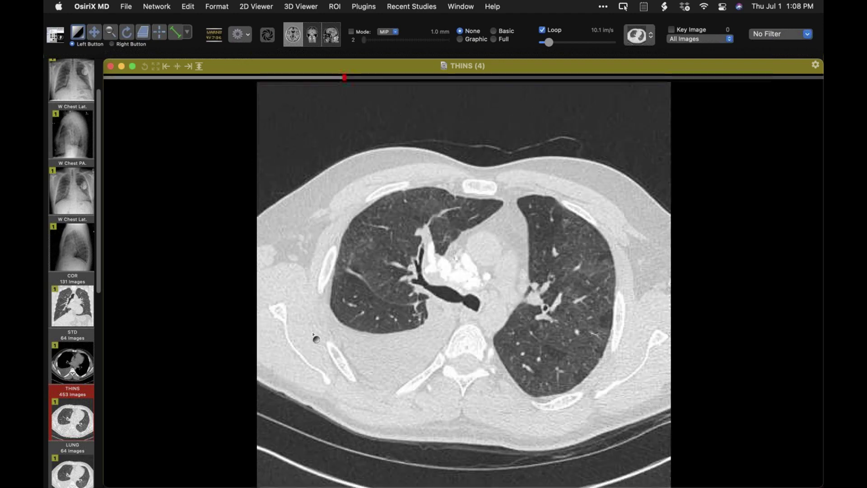
{"action": "scroll", "coordinate": [314, 335], "scroll_direction": "down", "scroll_amount": 20}
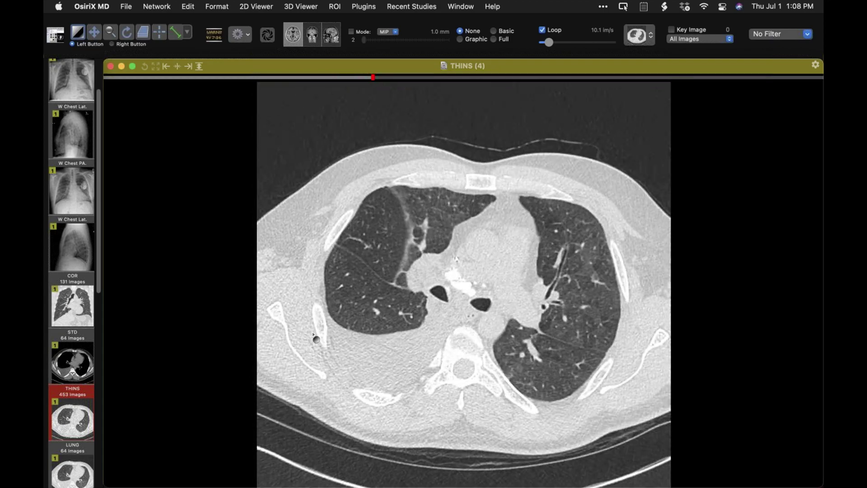
{"action": "scroll", "coordinate": [313, 335], "scroll_direction": "down", "scroll_amount": 5}
{"action": "scroll", "coordinate": [314, 335], "scroll_direction": "up", "scroll_amount": 20}
{"action": "scroll", "coordinate": [313, 335], "scroll_direction": "up", "scroll_amount": 15}
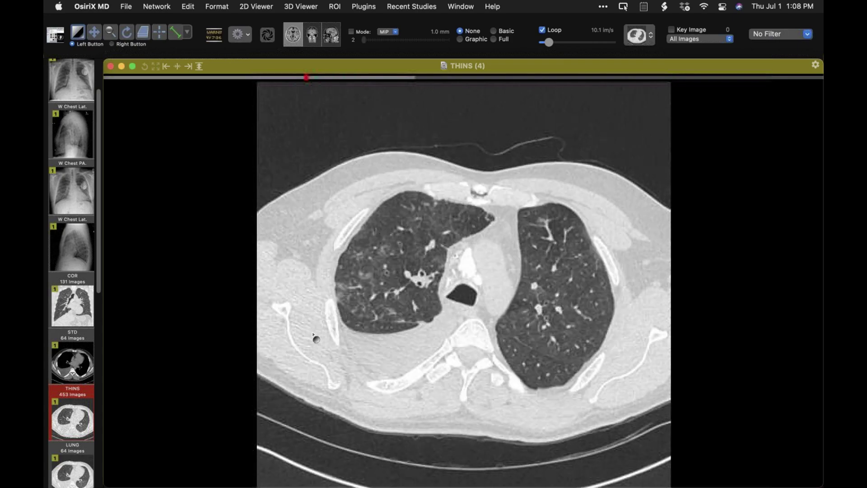
{"action": "scroll", "coordinate": [313, 335], "scroll_direction": "down", "scroll_amount": 20}
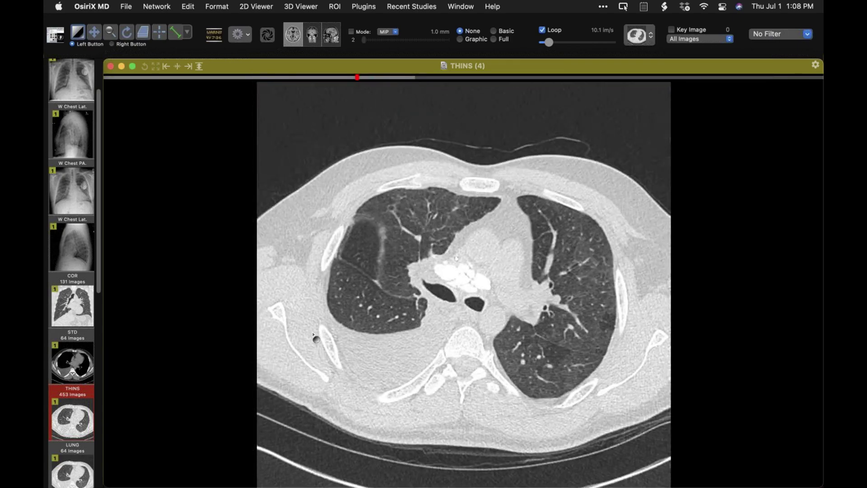
{"action": "scroll", "coordinate": [313, 335], "scroll_direction": "down", "scroll_amount": 3}
{"action": "scroll", "coordinate": [313, 335], "scroll_direction": "down", "scroll_amount": 2}
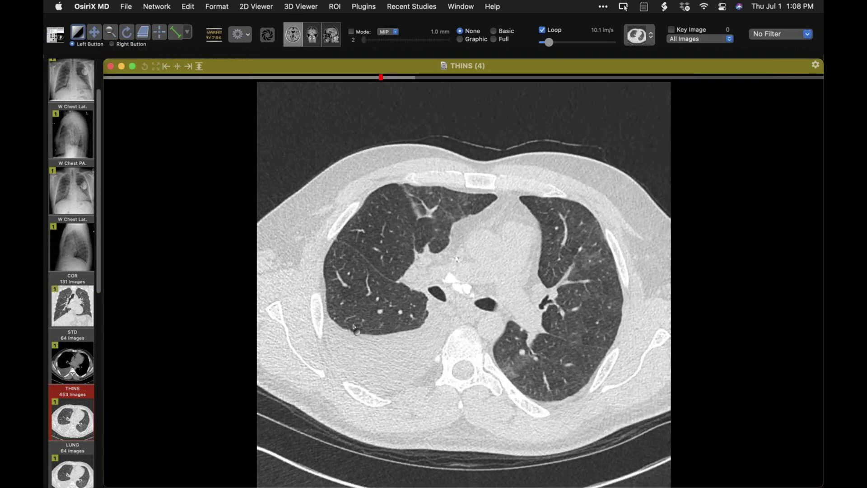
- Apply the soft-tissue window preset (key 1) and page to slices through the heart and central pulmonary vessels
{"action": "key", "text": "1"}
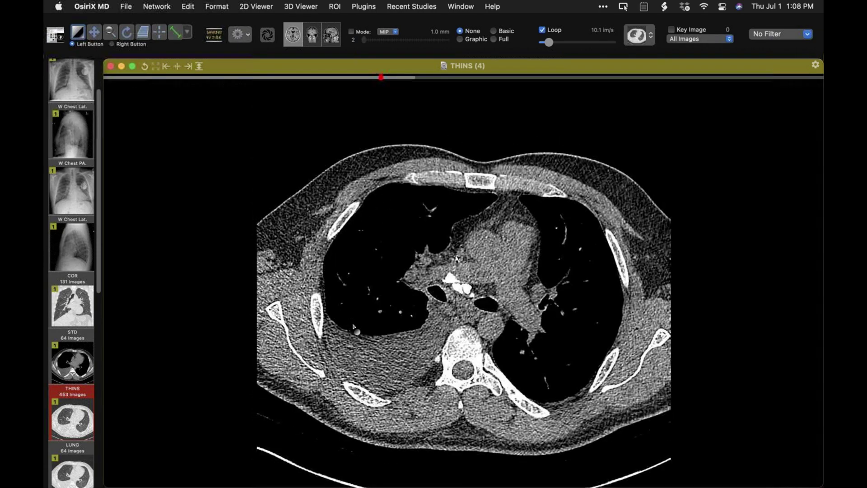
{"action": "scroll", "coordinate": [308, 355], "scroll_direction": "up", "scroll_amount": 20}
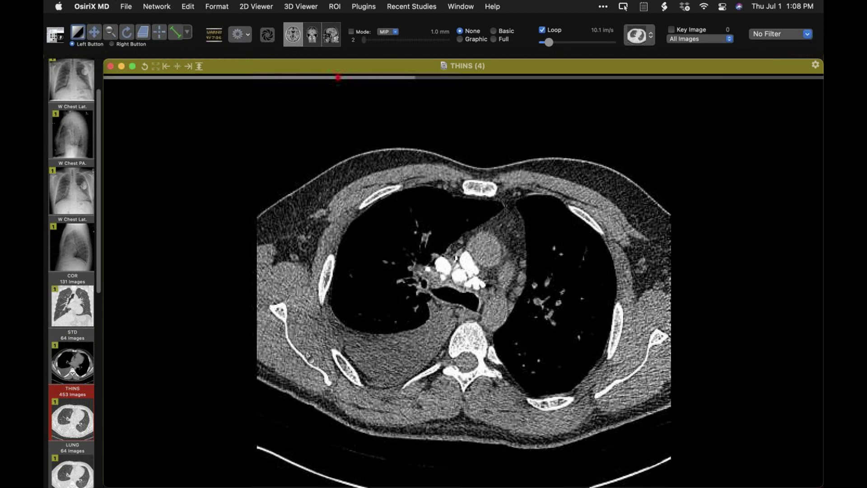
{"action": "scroll", "coordinate": [308, 356], "scroll_direction": "up", "scroll_amount": 20}
{"action": "scroll", "coordinate": [308, 356], "scroll_direction": "down", "scroll_amount": 10}
{"action": "scroll", "coordinate": [308, 355], "scroll_direction": "down", "scroll_amount": 4}
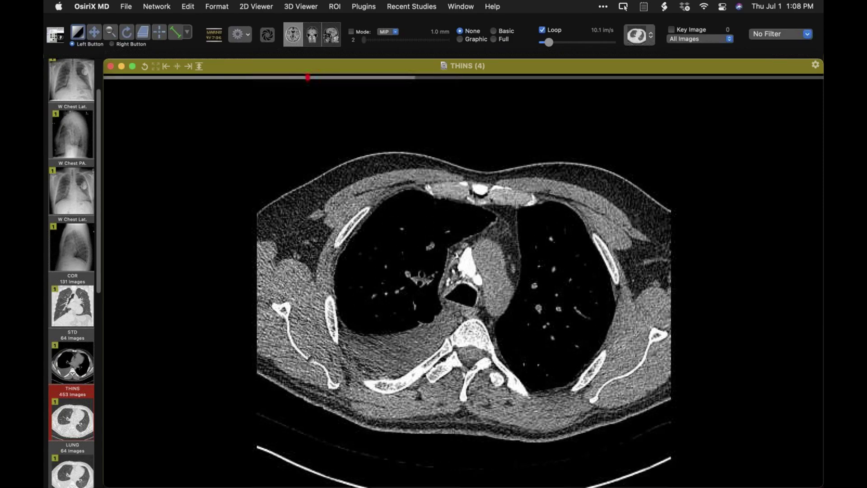
{"action": "scroll", "coordinate": [308, 355], "scroll_direction": "down", "scroll_amount": 3}
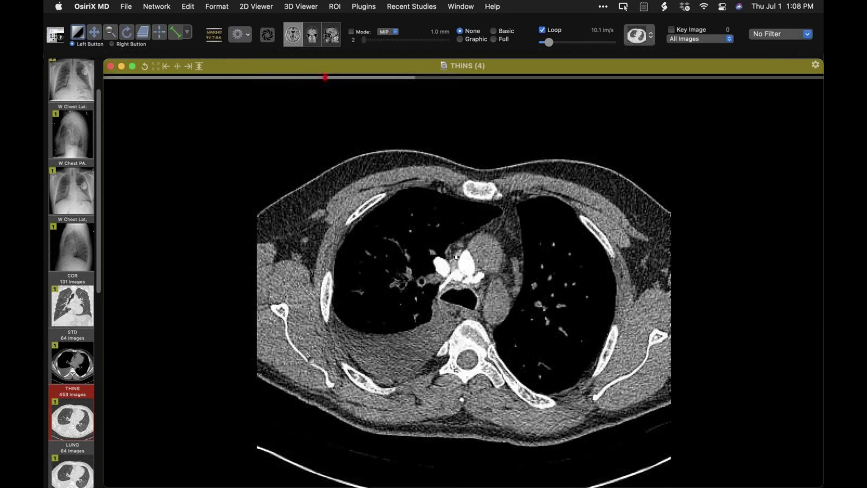
{"action": "scroll", "coordinate": [308, 356], "scroll_direction": "down", "scroll_amount": 4}
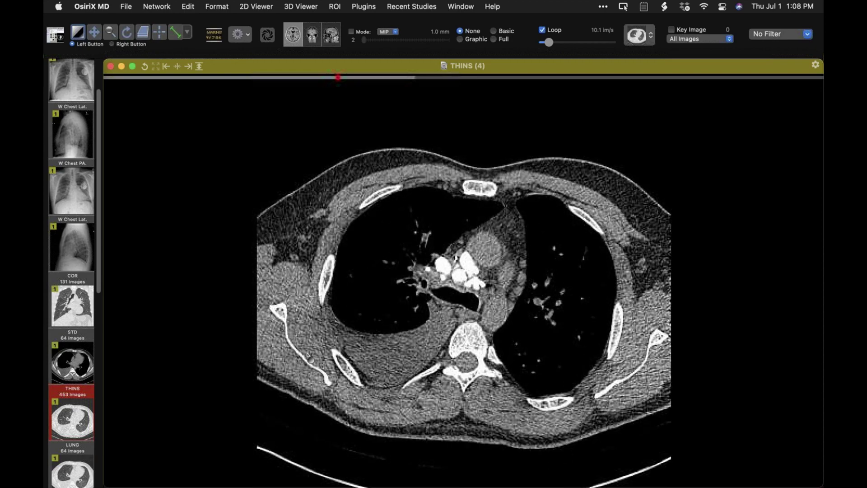
{"action": "scroll", "coordinate": [307, 355], "scroll_direction": "down", "scroll_amount": 3}
{"action": "scroll", "coordinate": [308, 356], "scroll_direction": "down", "scroll_amount": 3}
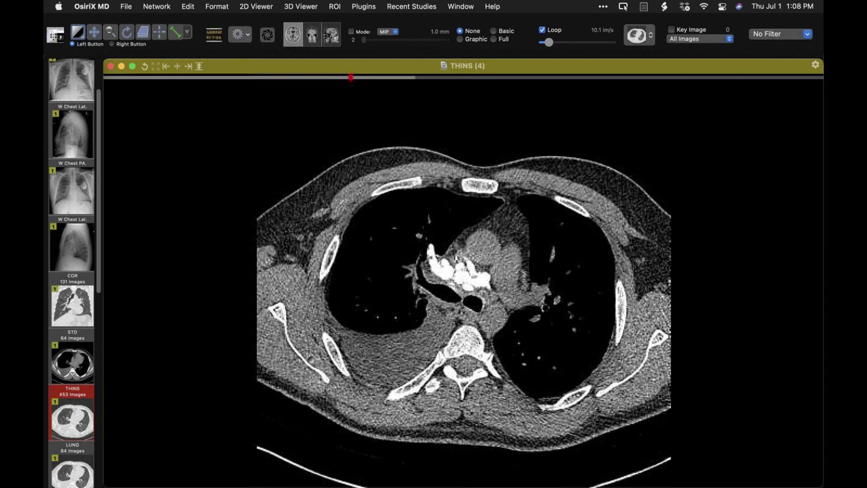
{"action": "scroll", "coordinate": [308, 355], "scroll_direction": "down", "scroll_amount": 7}
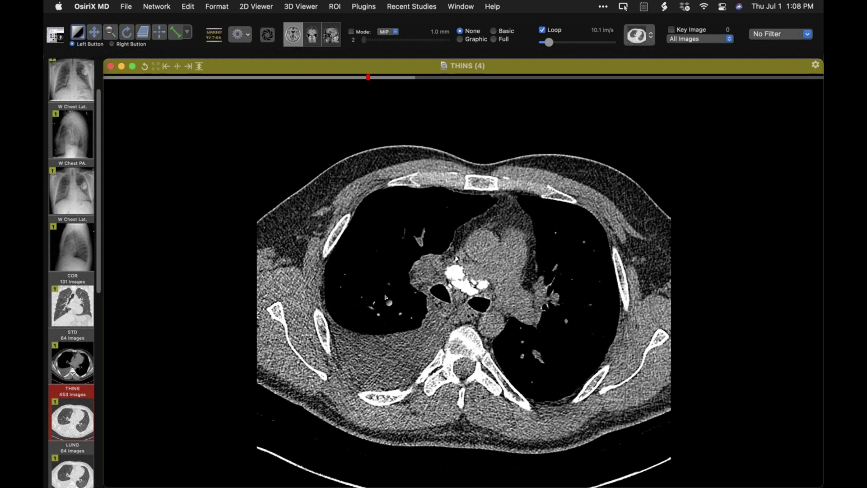
{"action": "scroll", "coordinate": [385, 297], "scroll_direction": "down", "scroll_amount": 9}
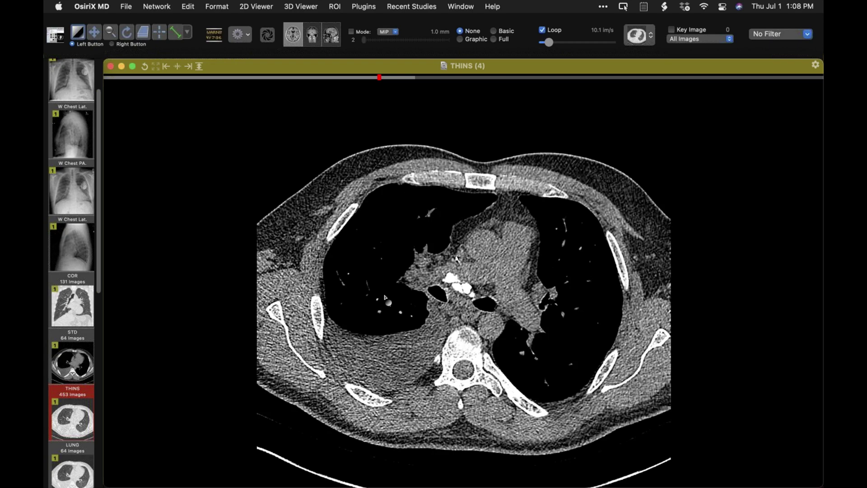
{"action": "scroll", "coordinate": [385, 297], "scroll_direction": "up", "scroll_amount": 5}
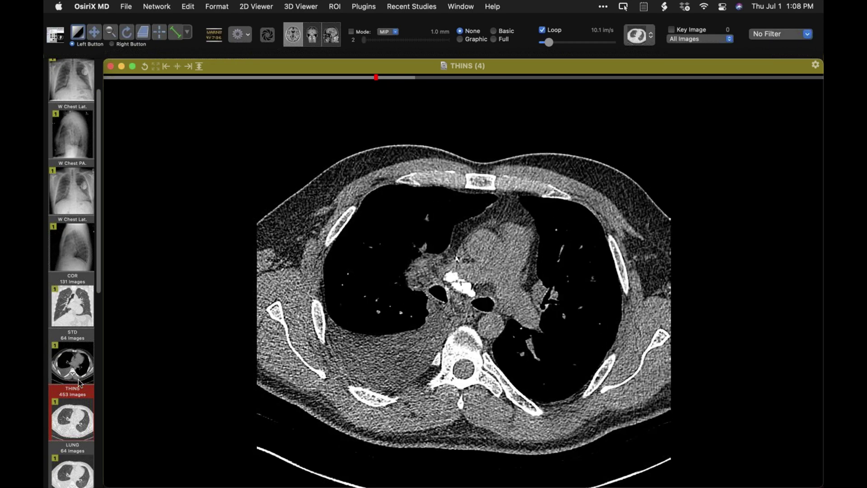
{"action": "scroll", "coordinate": [74, 368], "scroll_direction": "down", "scroll_amount": 10}
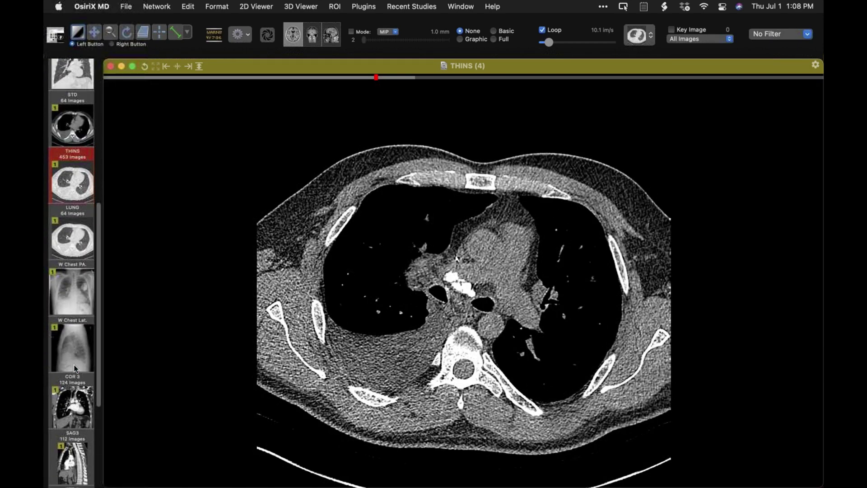
{"action": "scroll", "coordinate": [74, 368], "scroll_direction": "down", "scroll_amount": 3}
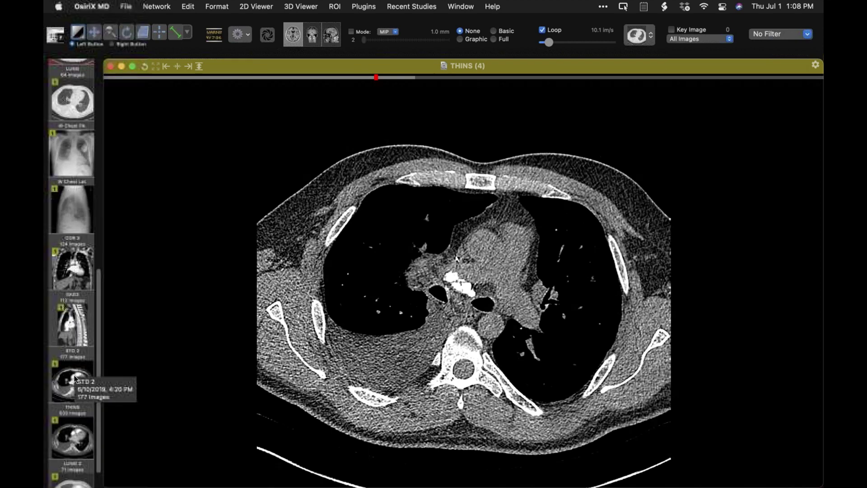
- Load the next case's 503-image THINS CT and page from the shoulders down to the central pulmonary arteries
{"action": "left_click_drag", "start_coordinate": [72, 383], "coordinate": [359, 308]}
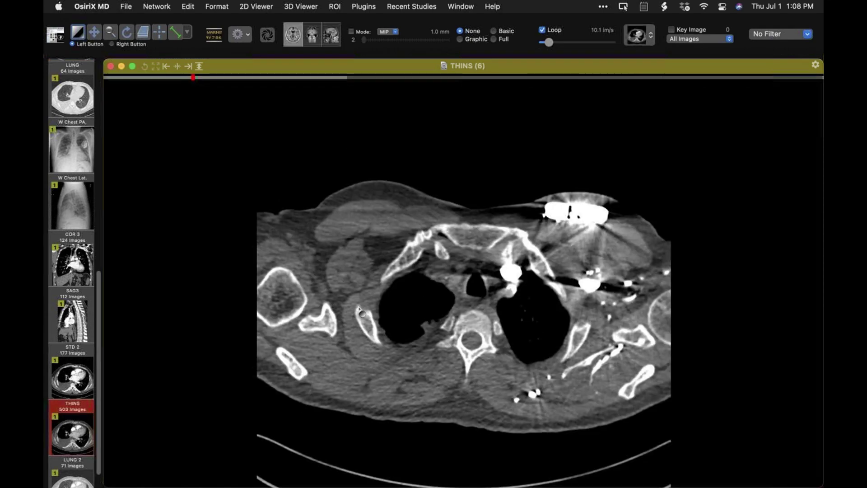
{"action": "scroll", "coordinate": [359, 309], "scroll_direction": "down", "scroll_amount": 15}
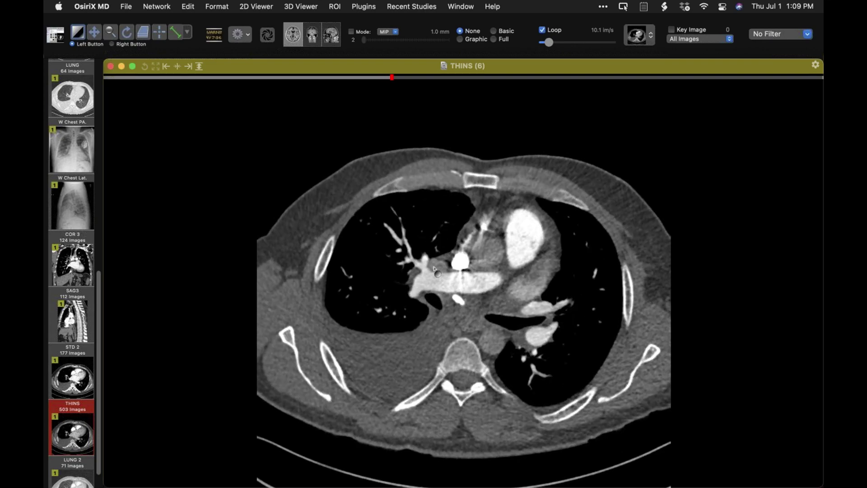
{"action": "scroll", "coordinate": [433, 269], "scroll_direction": "up", "scroll_amount": 7}
{"action": "scroll", "coordinate": [431, 319], "scroll_direction": "up", "scroll_amount": 10}
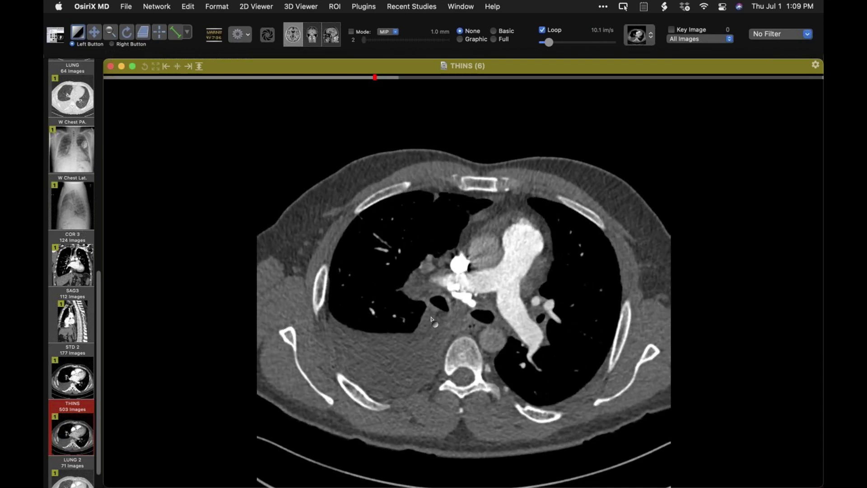
{"action": "scroll", "coordinate": [431, 319], "scroll_direction": "down", "scroll_amount": 10}
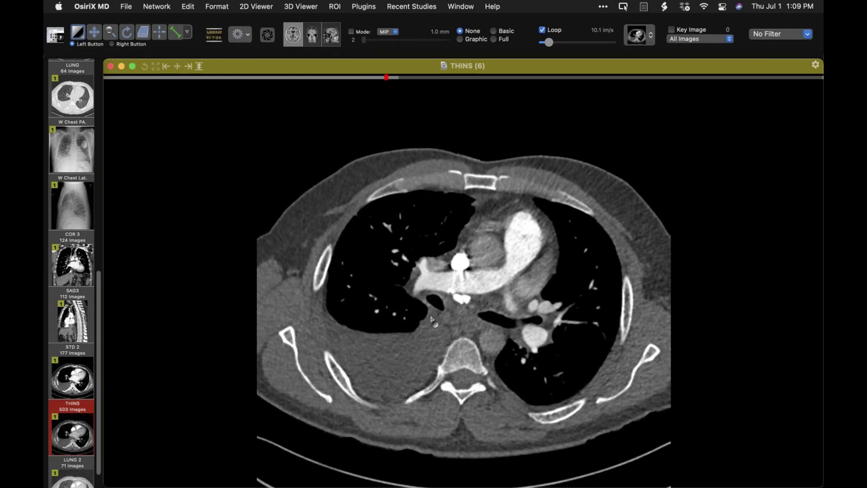
{"action": "scroll", "coordinate": [431, 319], "scroll_direction": "down", "scroll_amount": 4}
{"action": "right_click", "coordinate": [430, 317]}
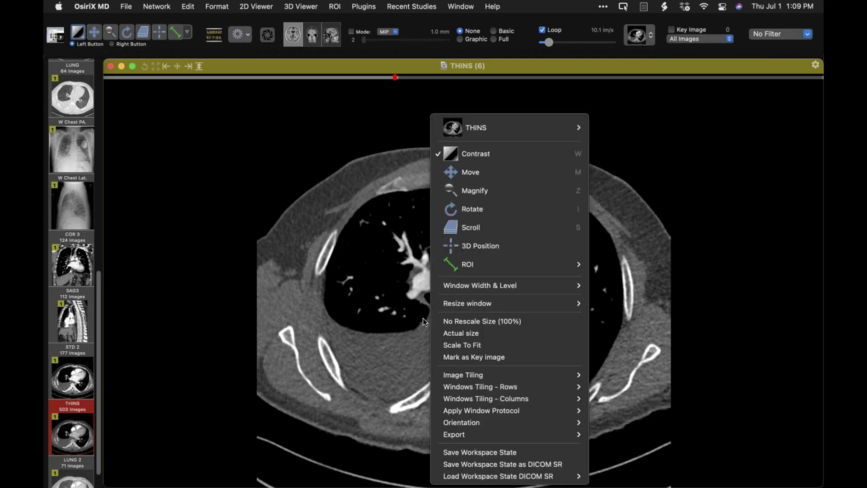
{"action": "left_click", "coordinate": [389, 332]}
{"action": "scroll", "coordinate": [390, 332], "scroll_direction": "up", "scroll_amount": 15}
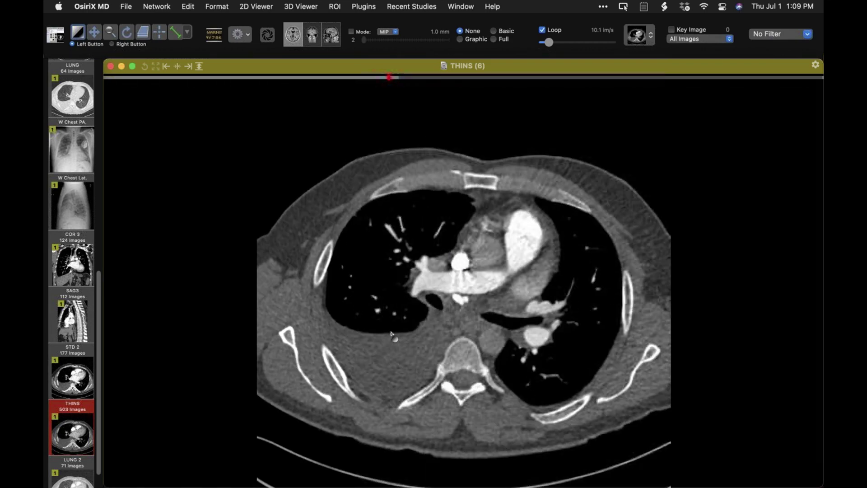
{"action": "scroll", "coordinate": [391, 334], "scroll_direction": "up", "scroll_amount": 4}
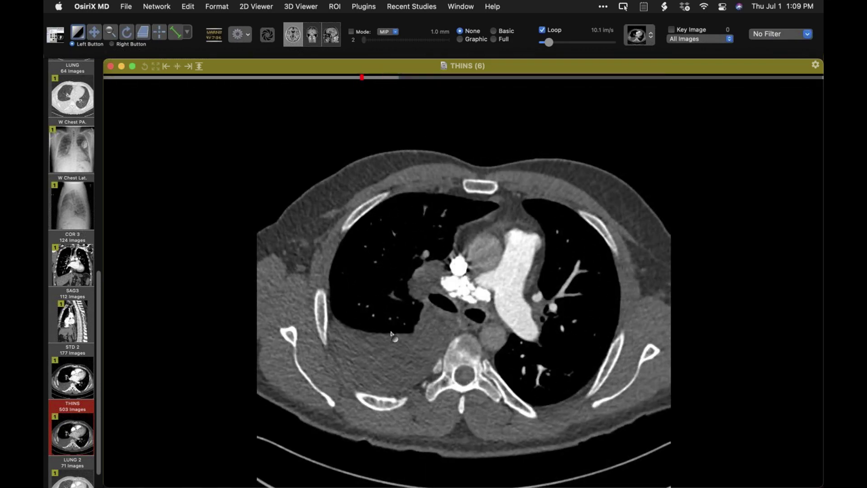
{"action": "scroll", "coordinate": [391, 334], "scroll_direction": "down", "scroll_amount": 3}
- Apply window preset 2 and page the THINS CT to slices through the heart and lower lungs
{"action": "key", "text": "2"}
{"action": "scroll", "coordinate": [391, 334], "scroll_direction": "down", "scroll_amount": 10}
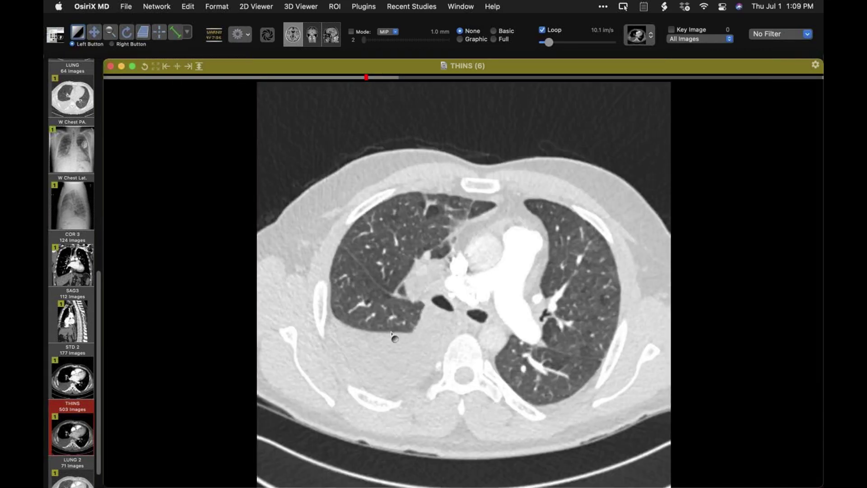
{"action": "scroll", "coordinate": [391, 334], "scroll_direction": "down", "scroll_amount": 20}
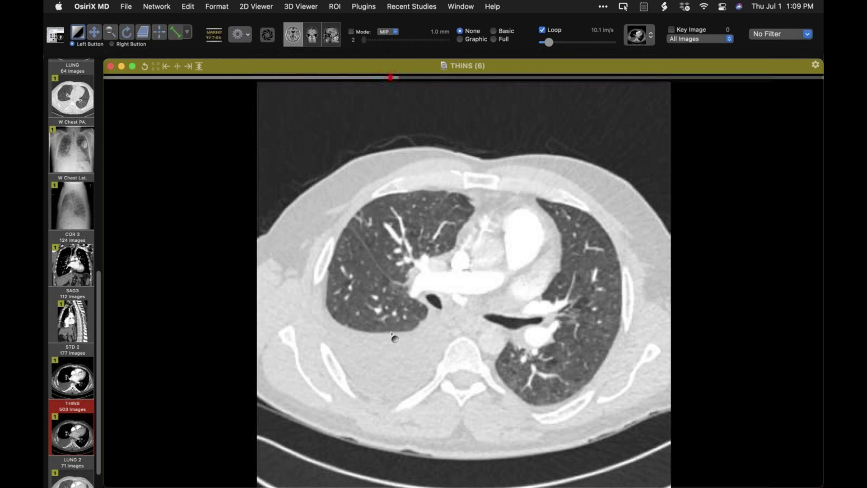
{"action": "scroll", "coordinate": [391, 333], "scroll_direction": "down", "scroll_amount": 17}
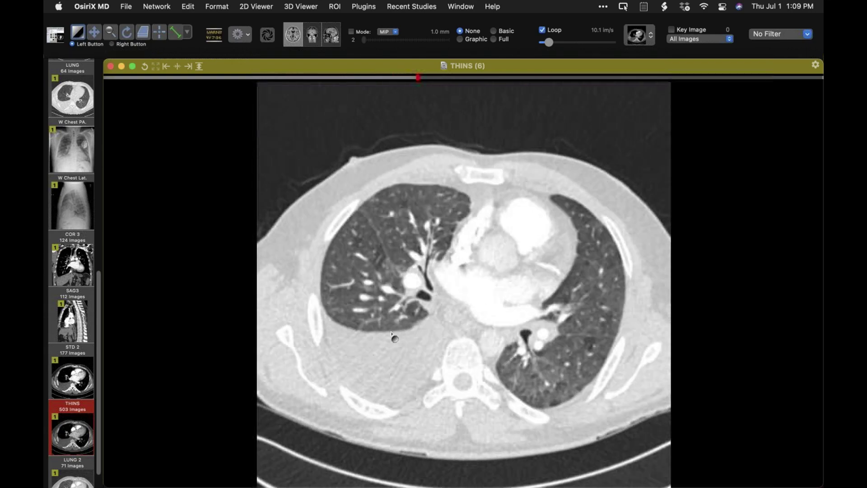
{"action": "scroll", "coordinate": [391, 334], "scroll_direction": "down", "scroll_amount": 20}
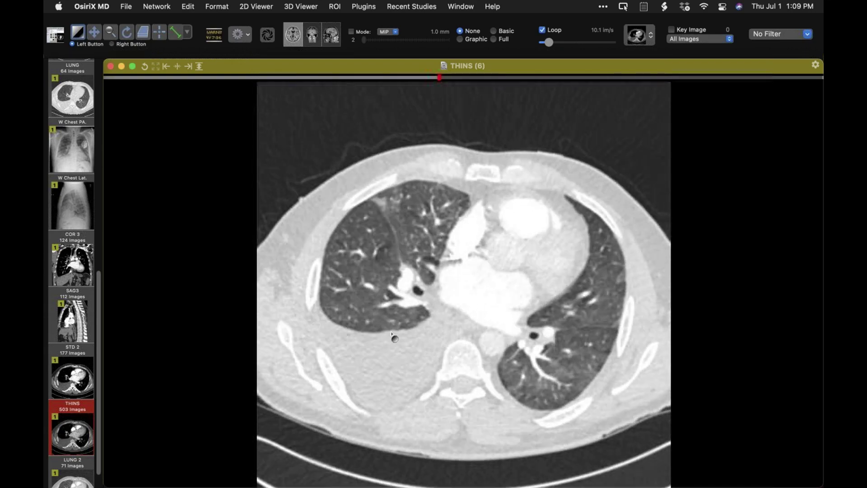
{"action": "scroll", "coordinate": [391, 334], "scroll_direction": "up", "scroll_amount": 20}
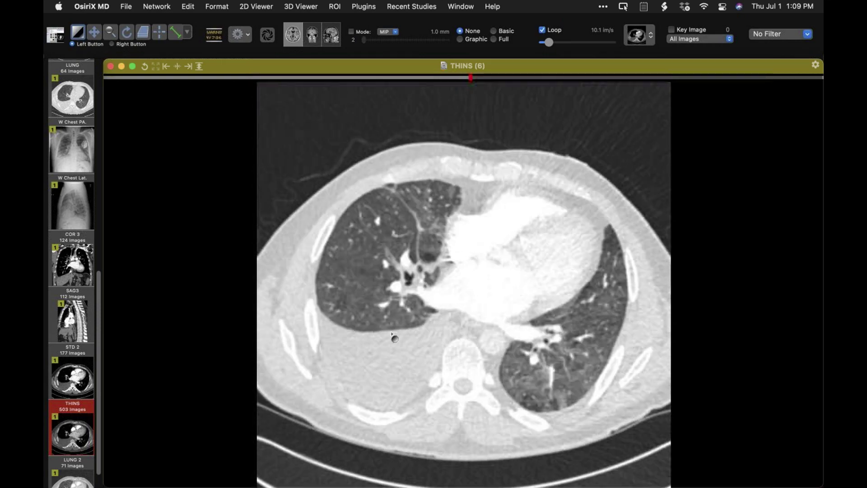
{"action": "scroll", "coordinate": [391, 334], "scroll_direction": "up", "scroll_amount": 18}
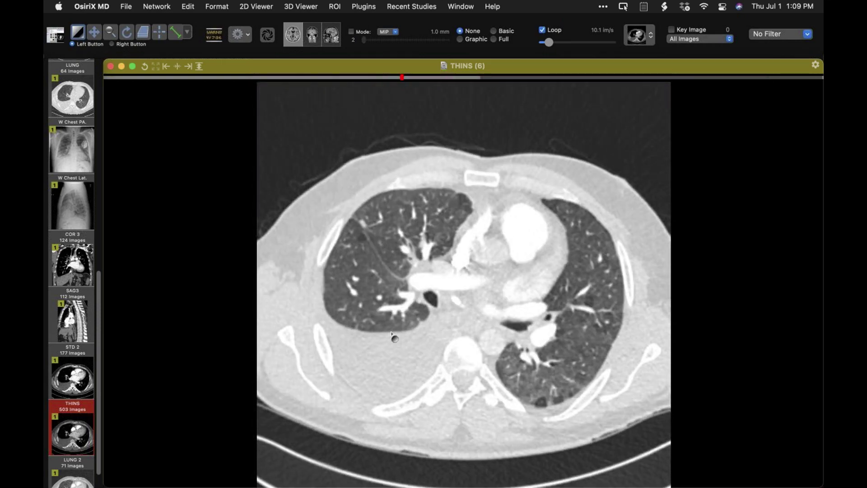
{"action": "scroll", "coordinate": [391, 334], "scroll_direction": "down", "scroll_amount": 20}
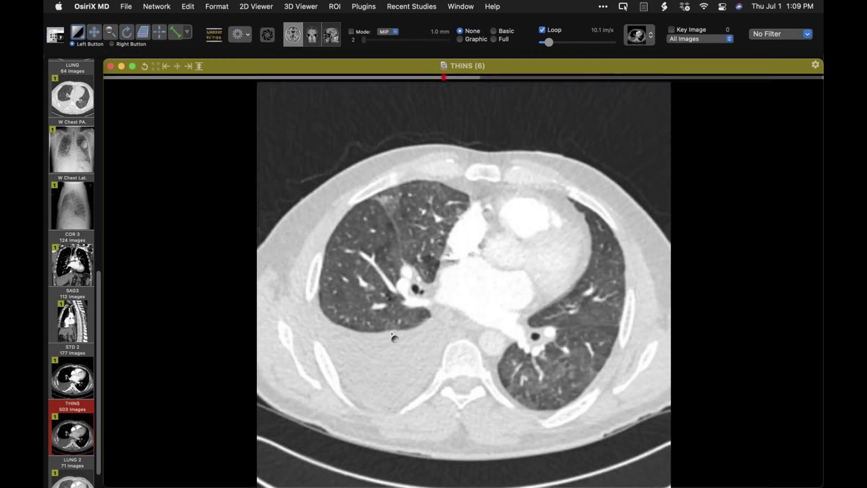
{"action": "scroll", "coordinate": [392, 333], "scroll_direction": "down", "scroll_amount": 15}
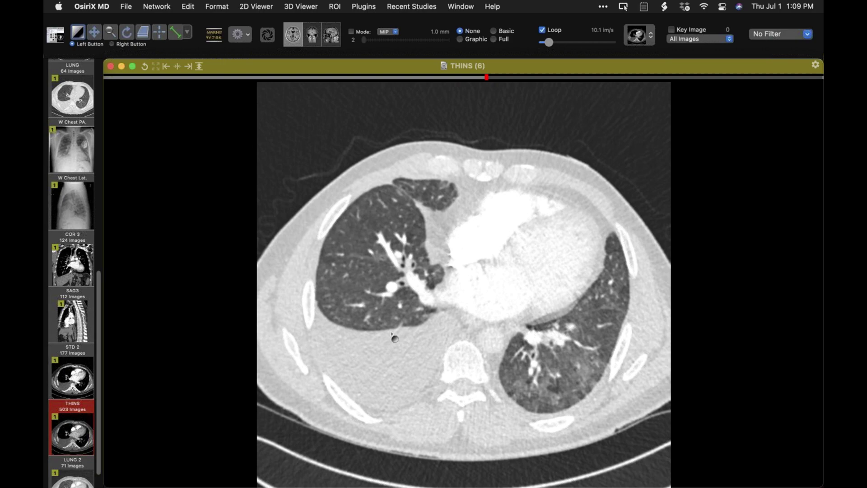
{"action": "scroll", "coordinate": [391, 333], "scroll_direction": "up", "scroll_amount": 4}
- Apply preset 6, then the F4 lung window, while paging up to the upper THINS slices
{"action": "key", "text": "6"}
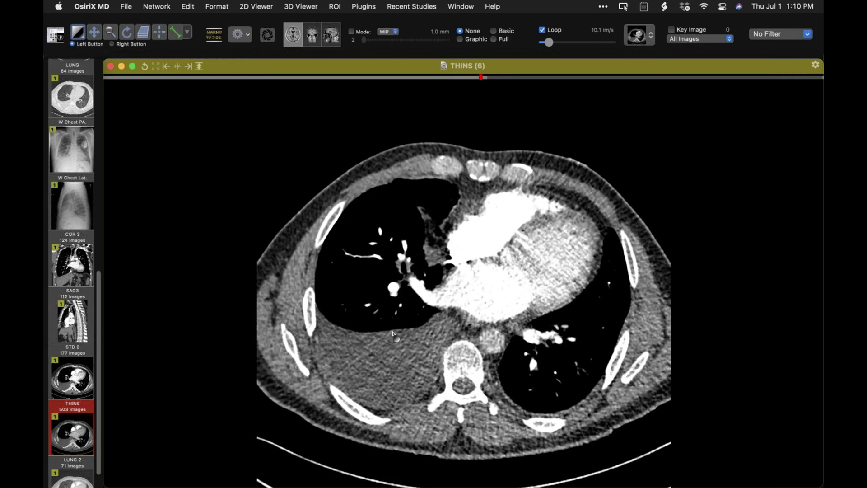
{"action": "scroll", "coordinate": [397, 334], "scroll_direction": "up", "scroll_amount": 20}
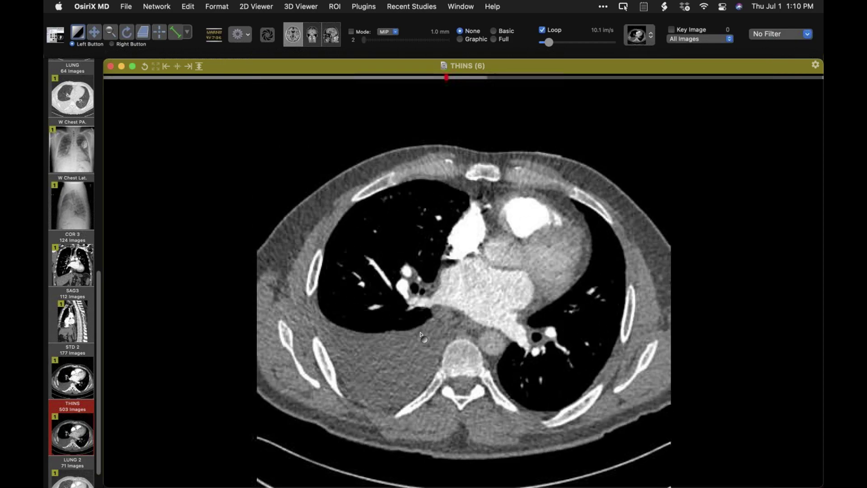
{"action": "scroll", "coordinate": [421, 335], "scroll_direction": "up", "scroll_amount": 20}
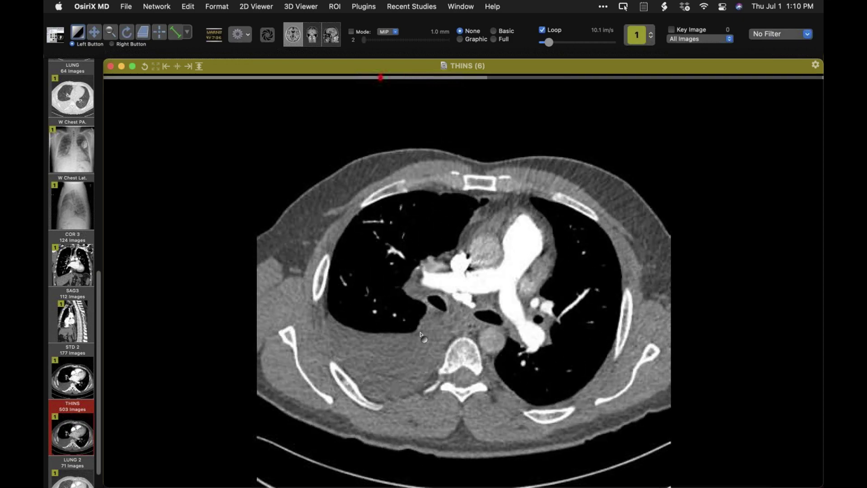
{"action": "scroll", "coordinate": [421, 335], "scroll_direction": "up", "scroll_amount": 11}
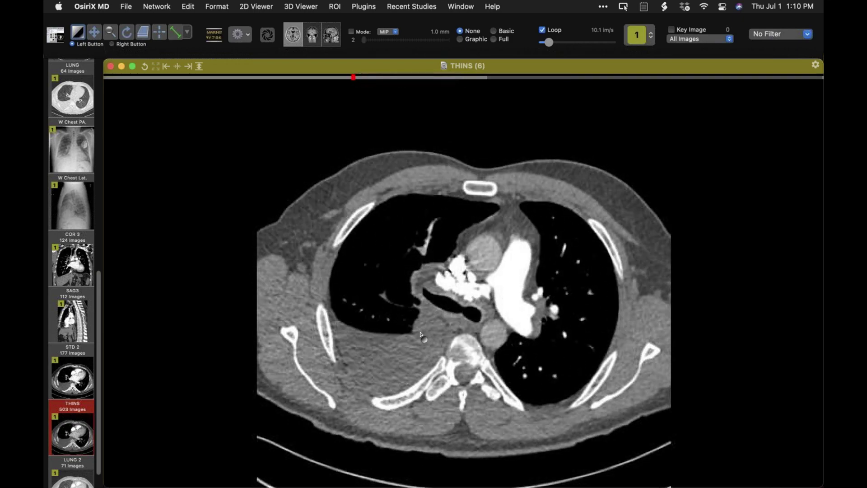
{"action": "key", "text": "F4"}
{"action": "scroll", "coordinate": [421, 335], "scroll_direction": "up", "scroll_amount": 6}
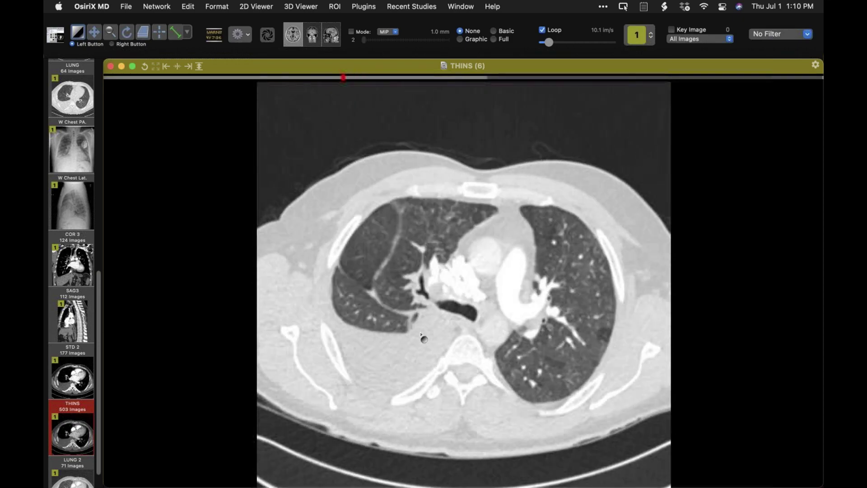
{"action": "scroll", "coordinate": [421, 336], "scroll_direction": "up", "scroll_amount": 6}
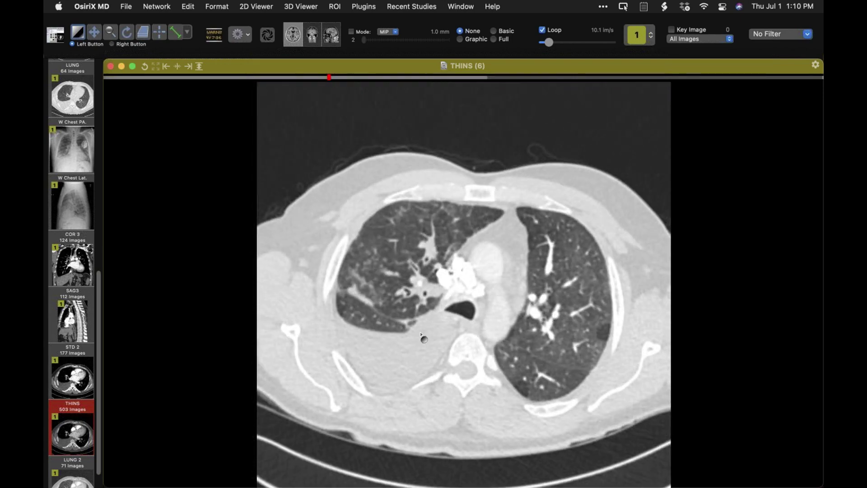
{"action": "scroll", "coordinate": [422, 336], "scroll_direction": "up", "scroll_amount": 10}
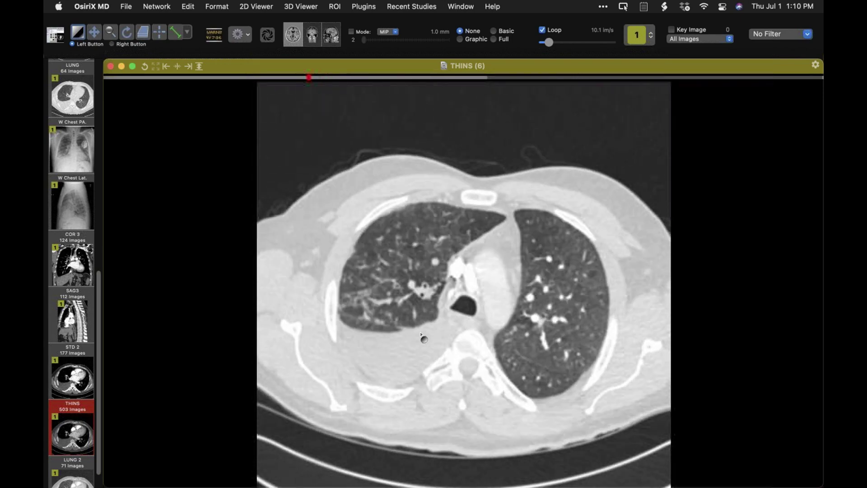
{"action": "scroll", "coordinate": [421, 336], "scroll_direction": "up", "scroll_amount": 4}
- Page back down the slices, close the CT viewer and select the cardiac valvular edema study
{"action": "scroll", "coordinate": [421, 336], "scroll_direction": "down", "scroll_amount": 4}
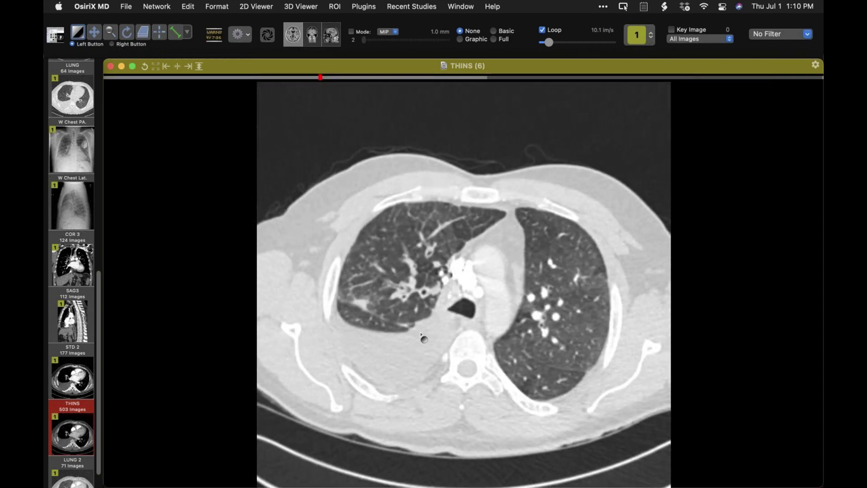
{"action": "scroll", "coordinate": [421, 336], "scroll_direction": "down", "scroll_amount": 3}
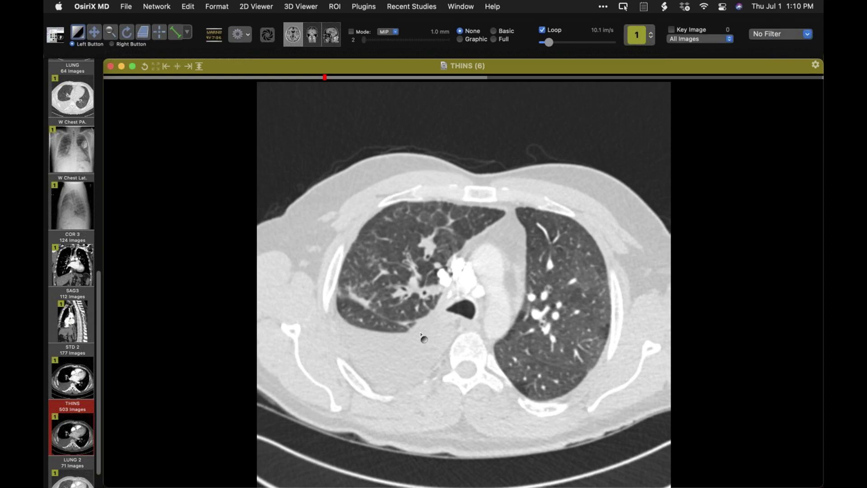
{"action": "scroll", "coordinate": [421, 336], "scroll_direction": "down", "scroll_amount": 5}
{"action": "scroll", "coordinate": [421, 336], "scroll_direction": "down", "scroll_amount": 8}
{"action": "scroll", "coordinate": [421, 336], "scroll_direction": "down", "scroll_amount": 10}
{"action": "scroll", "coordinate": [421, 336], "scroll_direction": "down", "scroll_amount": 20}
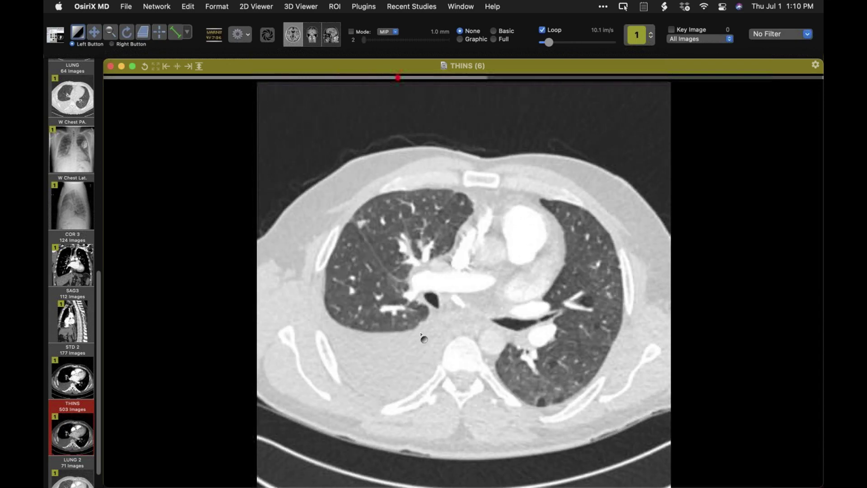
{"action": "scroll", "coordinate": [422, 336], "scroll_direction": "down", "scroll_amount": 20}
{"action": "scroll", "coordinate": [421, 337], "scroll_direction": "down", "scroll_amount": 7}
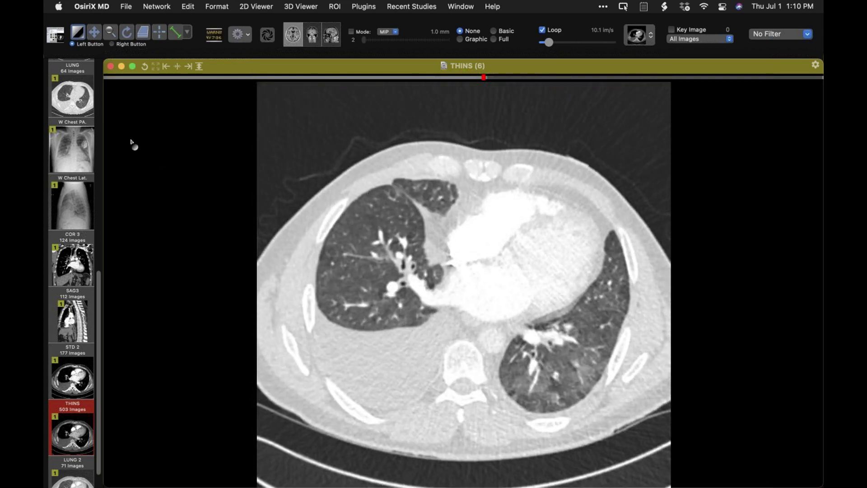
{"action": "left_click", "coordinate": [54, 39]}
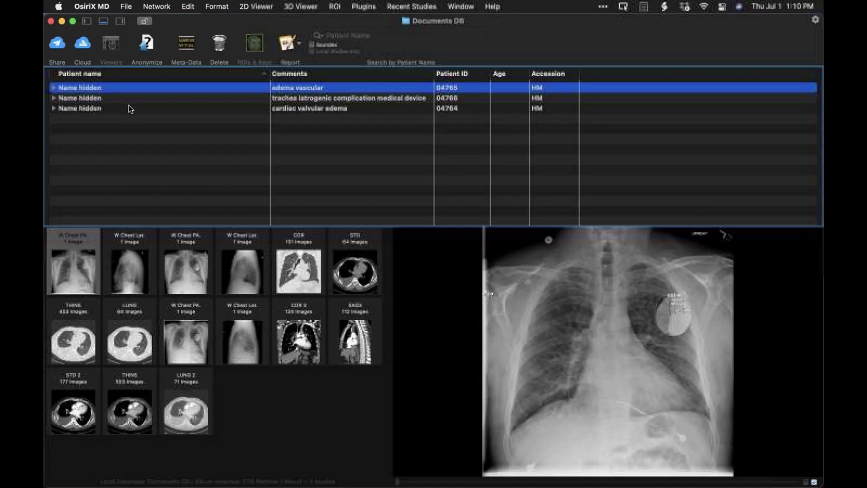
{"action": "left_click", "coordinate": [129, 106]}
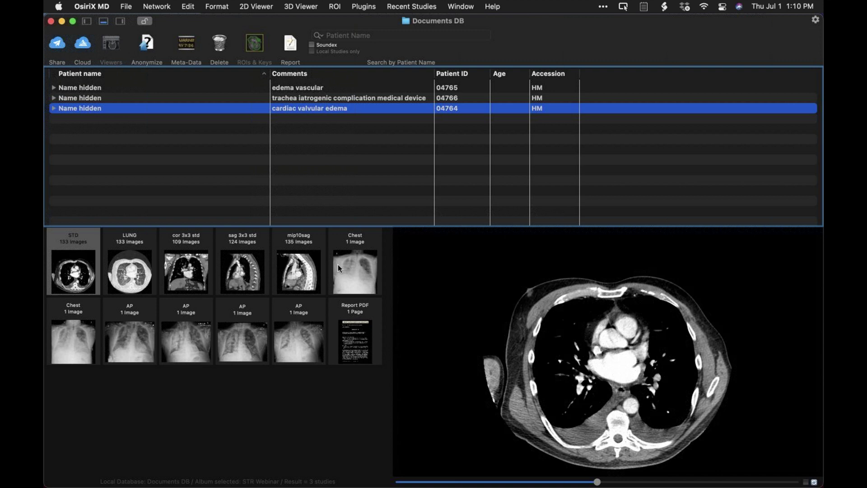
- Open the cardiac valvular edema study's Chest radiograph in the 2D viewer
{"action": "double_click", "coordinate": [356, 271]}
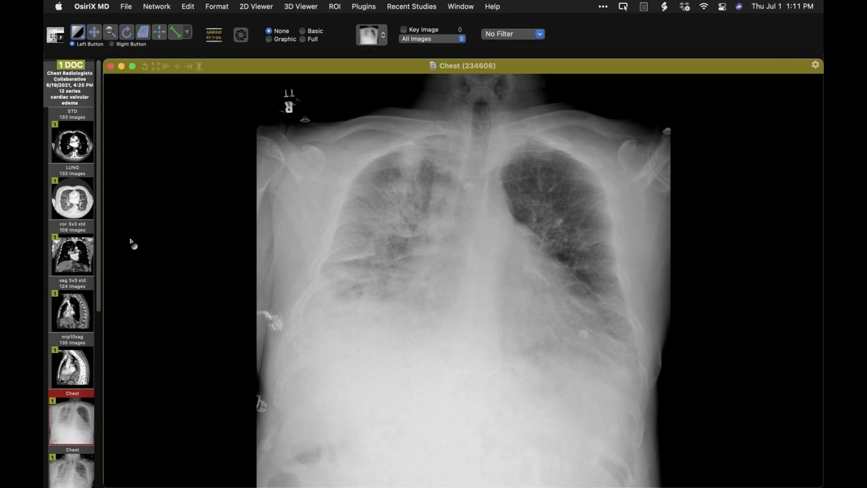
- Replace the X-ray with the 133-image LUNG CT series and page down to the heart and lower lungs
{"action": "left_click_drag", "start_coordinate": [69, 203], "coordinate": [383, 230]}
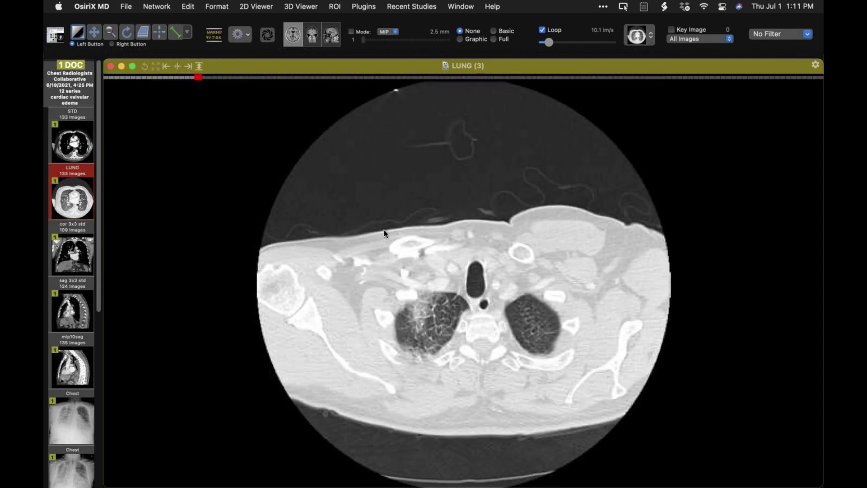
{"action": "scroll", "coordinate": [384, 229], "scroll_direction": "up", "scroll_amount": 3}
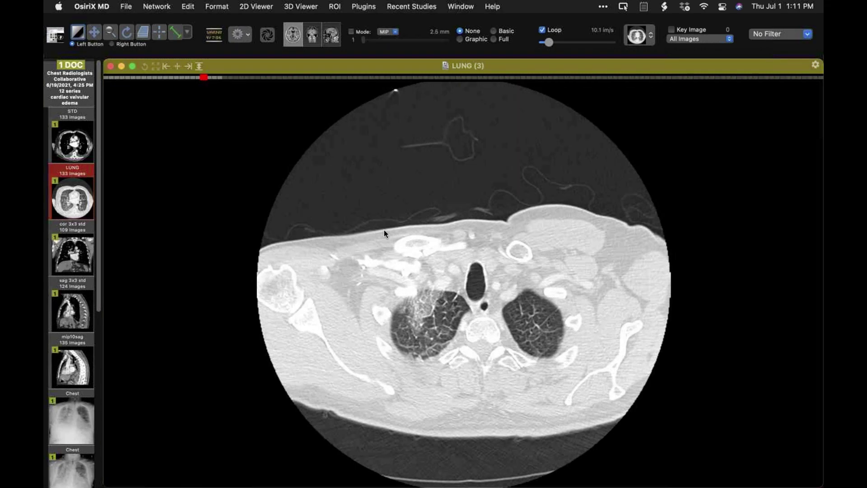
{"action": "scroll", "coordinate": [384, 230], "scroll_direction": "down", "scroll_amount": 2}
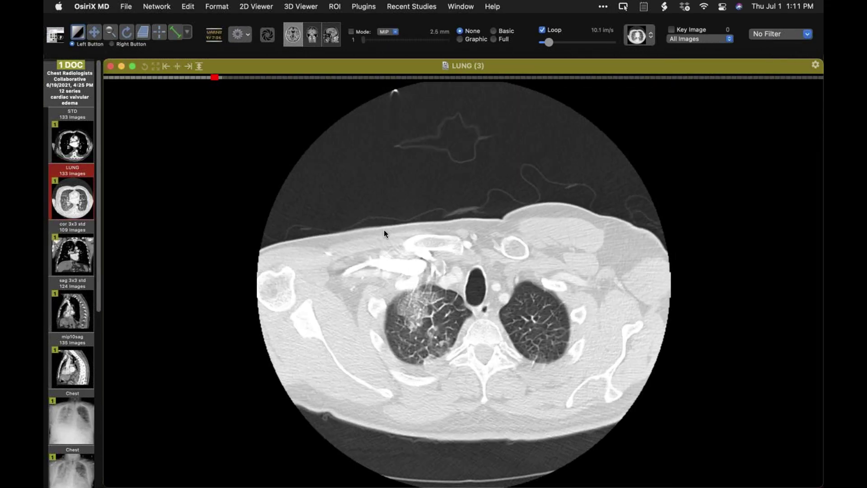
{"action": "scroll", "coordinate": [384, 229], "scroll_direction": "down", "scroll_amount": 3}
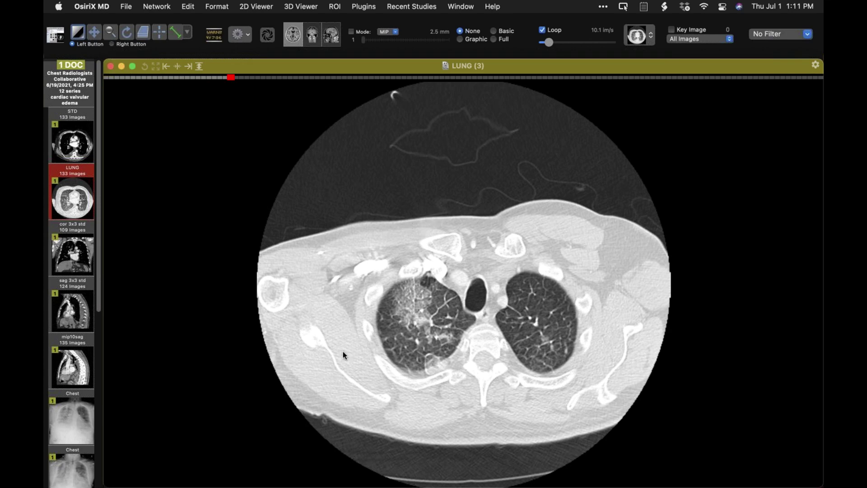
{"action": "scroll", "coordinate": [343, 351], "scroll_direction": "down", "scroll_amount": 3}
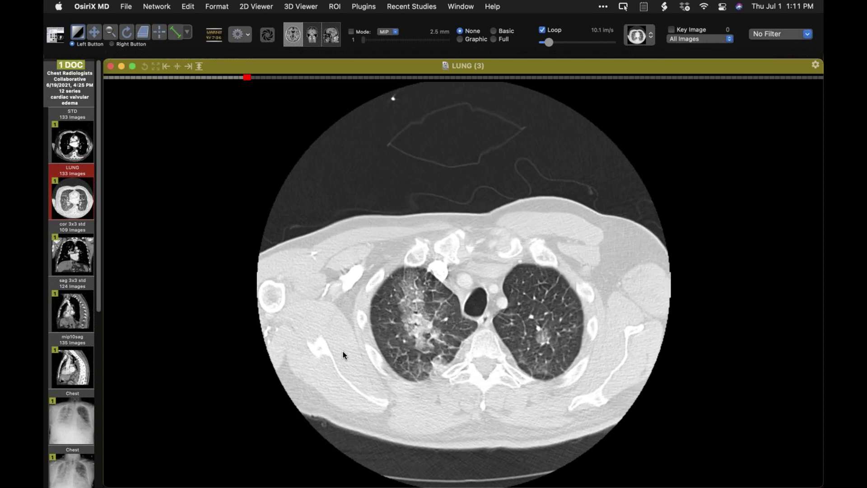
{"action": "scroll", "coordinate": [342, 350], "scroll_direction": "down", "scroll_amount": 3}
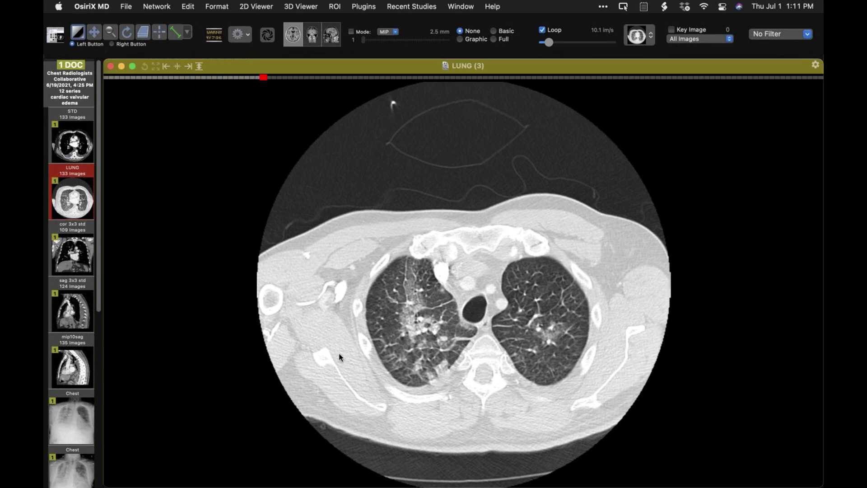
{"action": "scroll", "coordinate": [339, 353], "scroll_direction": "up", "scroll_amount": 2}
{"action": "scroll", "coordinate": [339, 353], "scroll_direction": "down", "scroll_amount": 1}
{"action": "scroll", "coordinate": [339, 353], "scroll_direction": "down", "scroll_amount": 4}
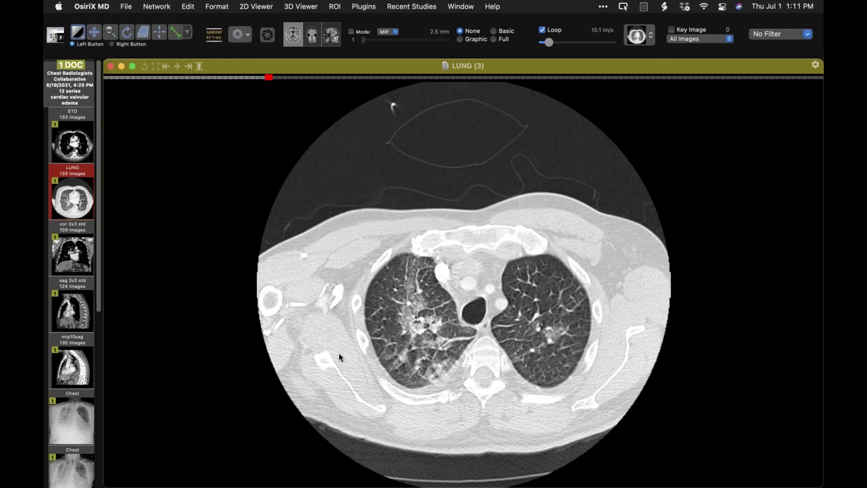
{"action": "scroll", "coordinate": [339, 353], "scroll_direction": "down", "scroll_amount": 5}
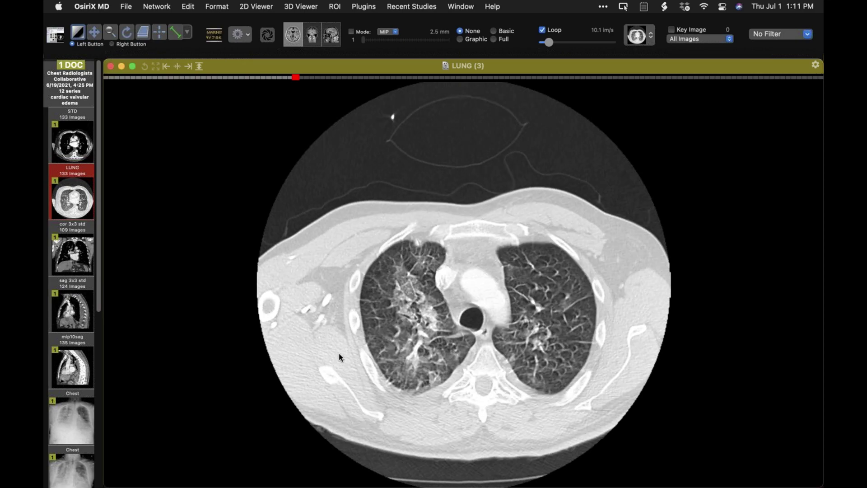
{"action": "scroll", "coordinate": [339, 353], "scroll_direction": "down", "scroll_amount": 2}
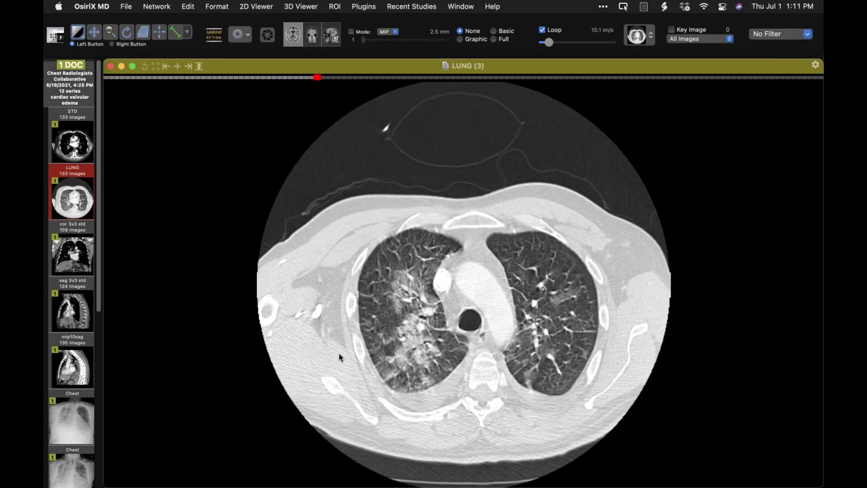
{"action": "scroll", "coordinate": [339, 354], "scroll_direction": "down", "scroll_amount": 1}
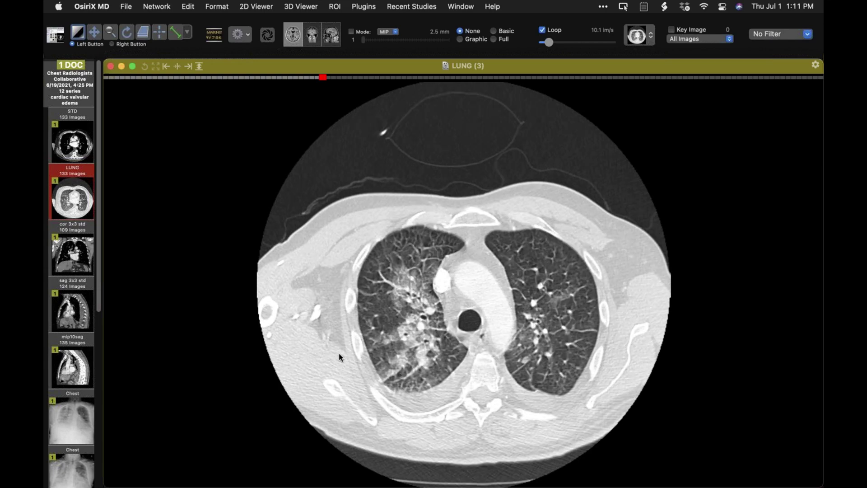
{"action": "scroll", "coordinate": [339, 353], "scroll_direction": "down", "scroll_amount": 4}
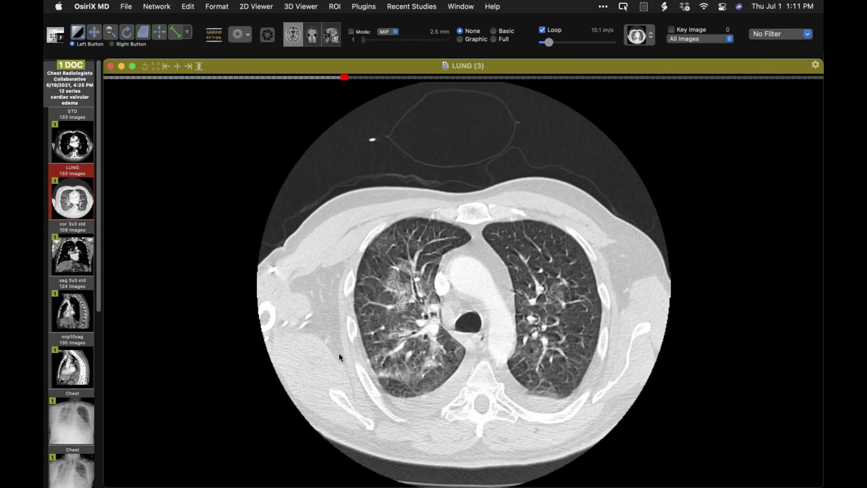
{"action": "scroll", "coordinate": [339, 353], "scroll_direction": "down", "scroll_amount": 3}
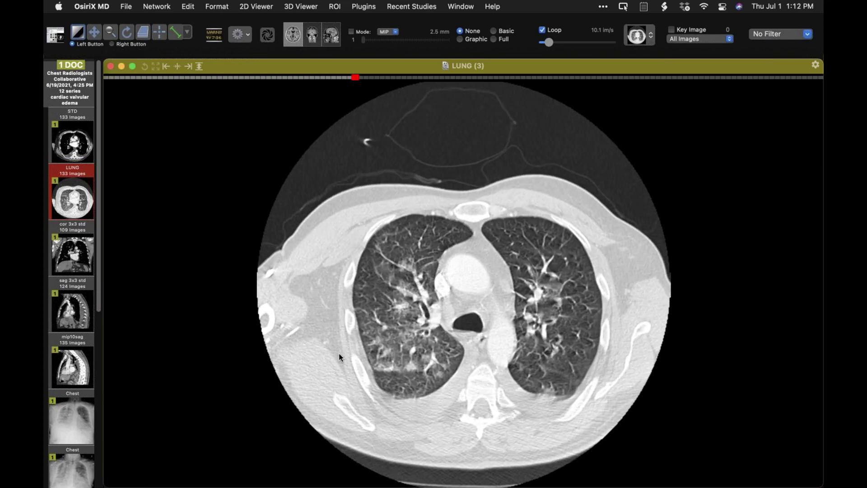
{"action": "scroll", "coordinate": [339, 353], "scroll_direction": "down", "scroll_amount": 2}
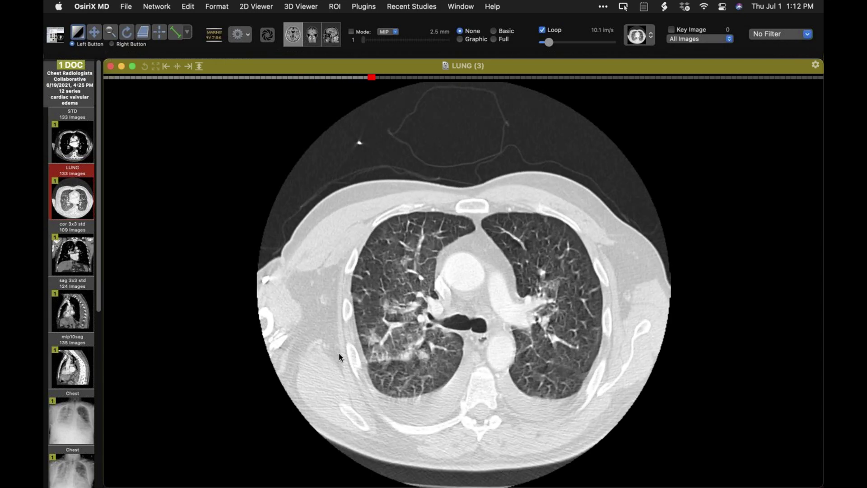
{"action": "scroll", "coordinate": [338, 353], "scroll_direction": "down", "scroll_amount": 2}
{"action": "scroll", "coordinate": [339, 353], "scroll_direction": "down", "scroll_amount": 6}
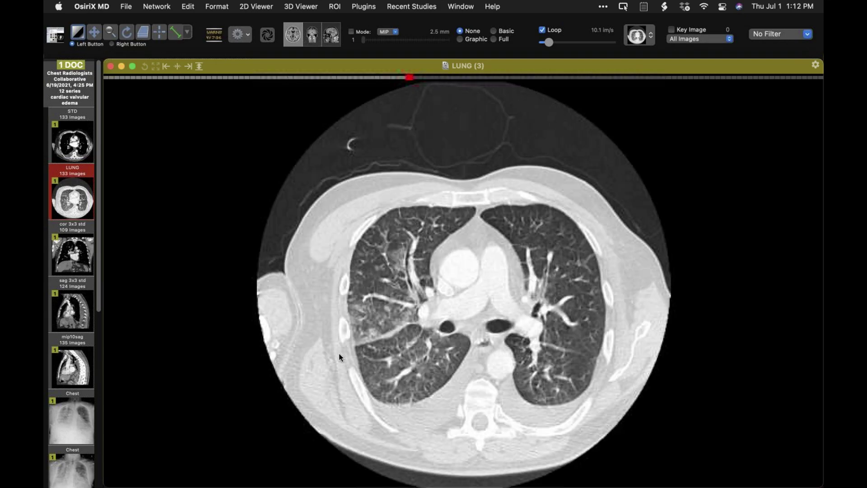
{"action": "scroll", "coordinate": [339, 357], "scroll_direction": "down", "scroll_amount": 2}
{"action": "scroll", "coordinate": [340, 355], "scroll_direction": "down", "scroll_amount": 4}
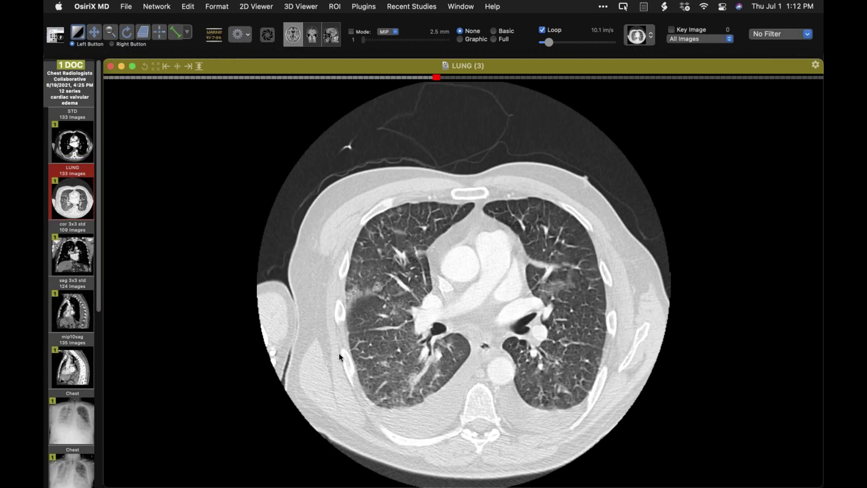
{"action": "scroll", "coordinate": [339, 355], "scroll_direction": "down", "scroll_amount": 2}
{"action": "scroll", "coordinate": [339, 353], "scroll_direction": "down", "scroll_amount": 11}
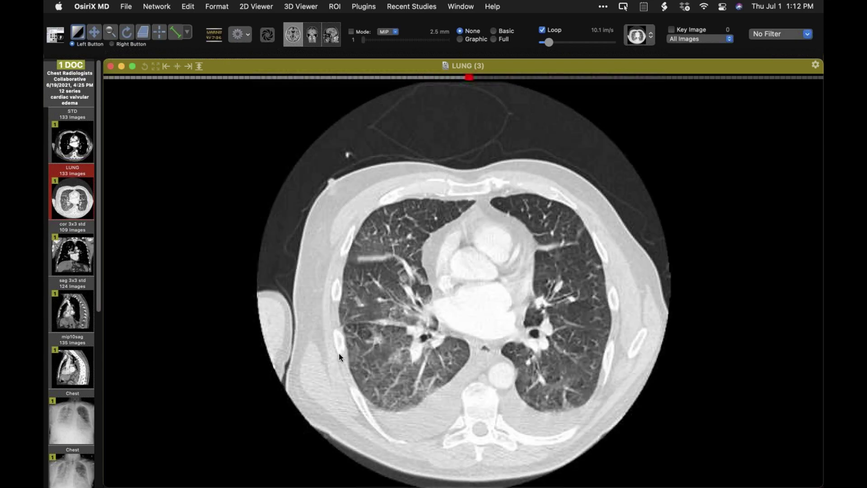
{"action": "scroll", "coordinate": [339, 353], "scroll_direction": "down", "scroll_amount": 11}
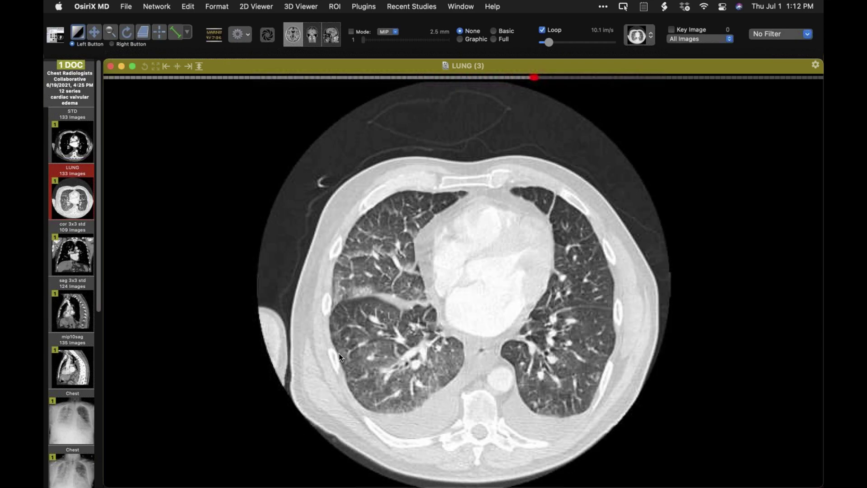
{"action": "scroll", "coordinate": [338, 354], "scroll_direction": "up", "scroll_amount": 5}
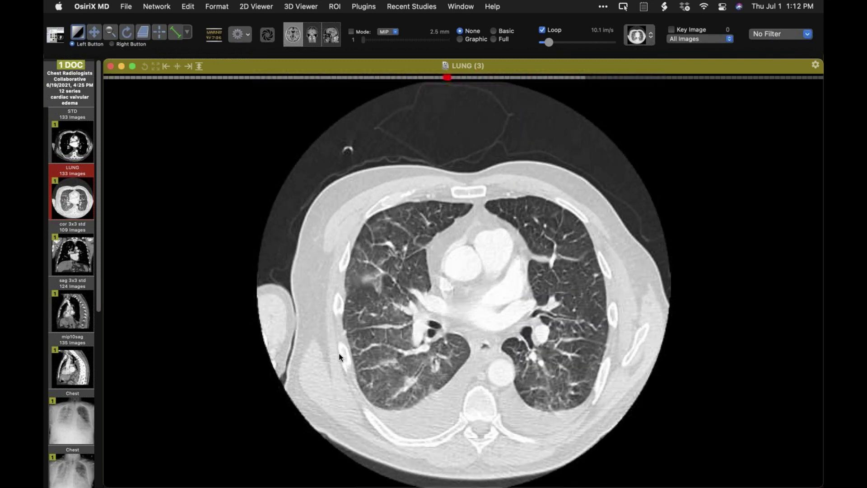
{"action": "scroll", "coordinate": [339, 353], "scroll_direction": "down", "scroll_amount": 10}
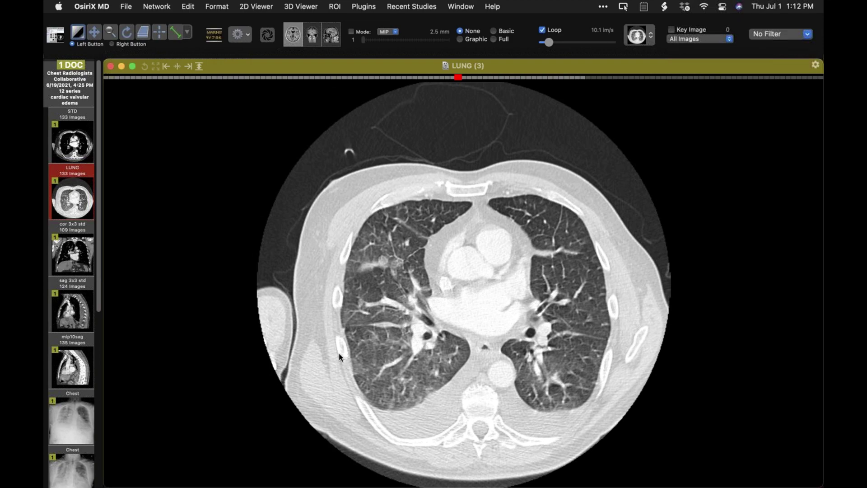
{"action": "scroll", "coordinate": [338, 353], "scroll_direction": "up", "scroll_amount": 7}
{"action": "scroll", "coordinate": [339, 353], "scroll_direction": "up", "scroll_amount": 2}
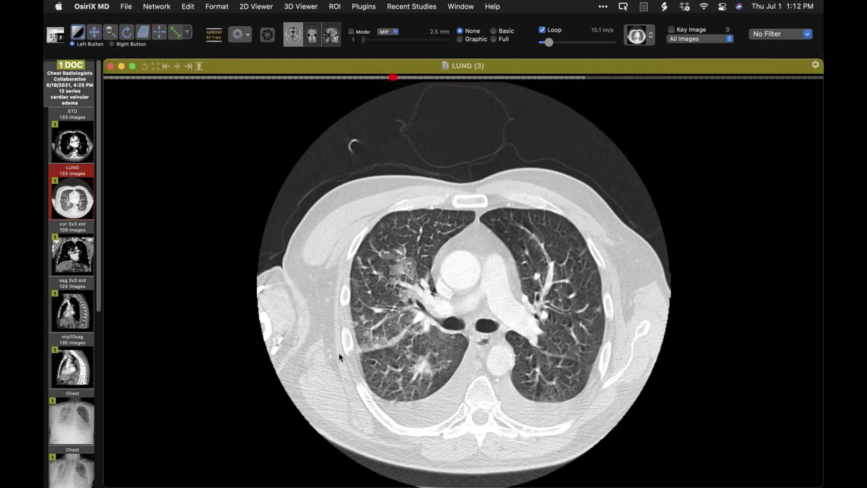
{"action": "scroll", "coordinate": [339, 353], "scroll_direction": "down", "scroll_amount": 3}
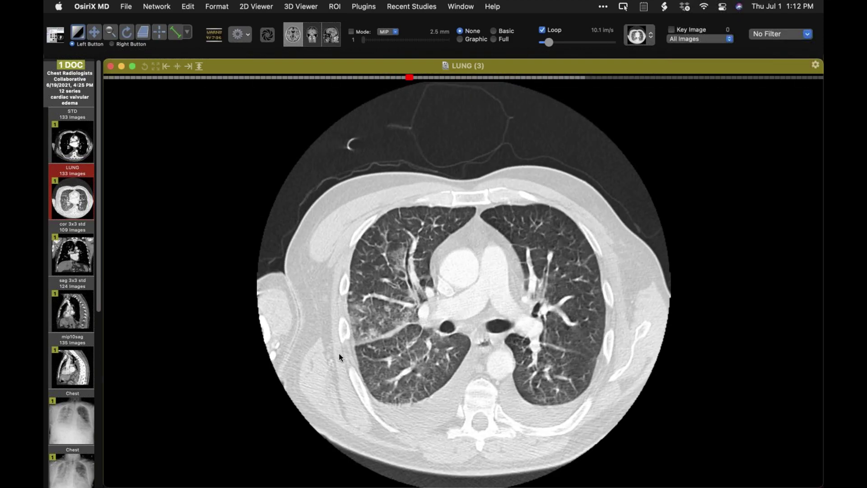
{"action": "scroll", "coordinate": [338, 353], "scroll_direction": "down", "scroll_amount": 5}
{"action": "scroll", "coordinate": [338, 353], "scroll_direction": "down", "scroll_amount": 7}
{"action": "scroll", "coordinate": [339, 353], "scroll_direction": "down", "scroll_amount": 3}
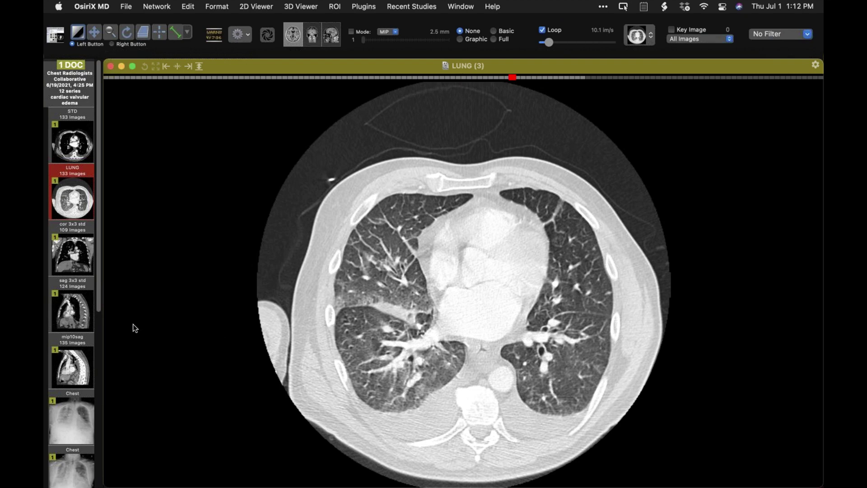
- Show the second Chest film, then load the second AP upright portable radiograph into the viewer
{"action": "scroll", "coordinate": [61, 322], "scroll_direction": "down", "scroll_amount": 5}
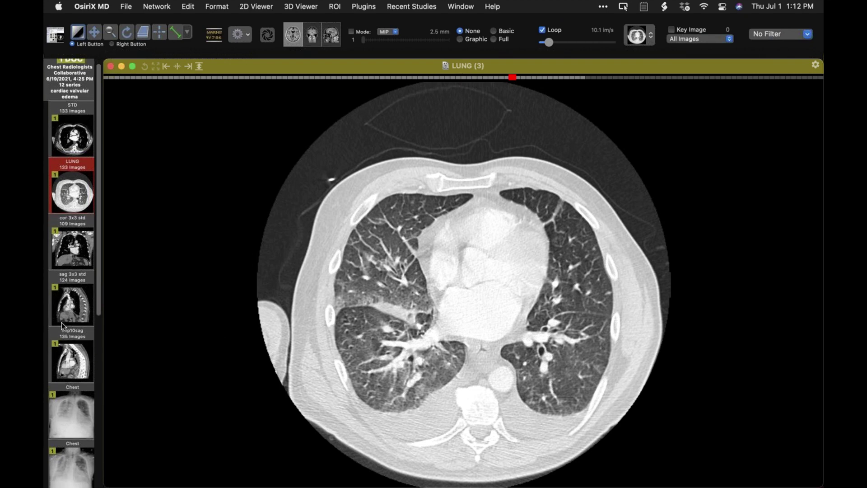
{"action": "scroll", "coordinate": [62, 323], "scroll_direction": "down", "scroll_amount": 3}
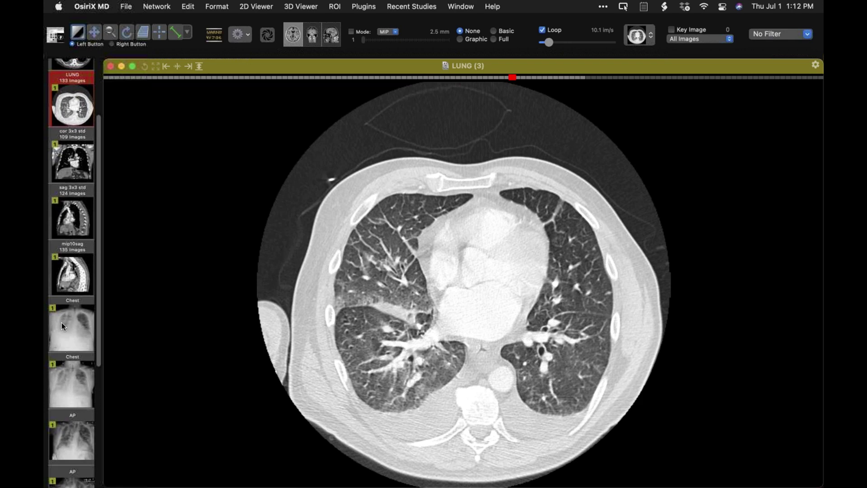
{"action": "scroll", "coordinate": [61, 322], "scroll_direction": "down", "scroll_amount": 1}
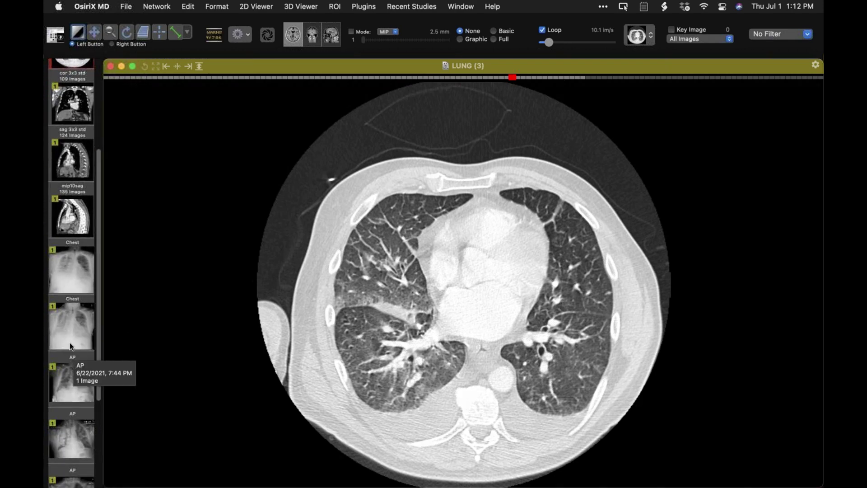
{"action": "left_click", "coordinate": [73, 330]}
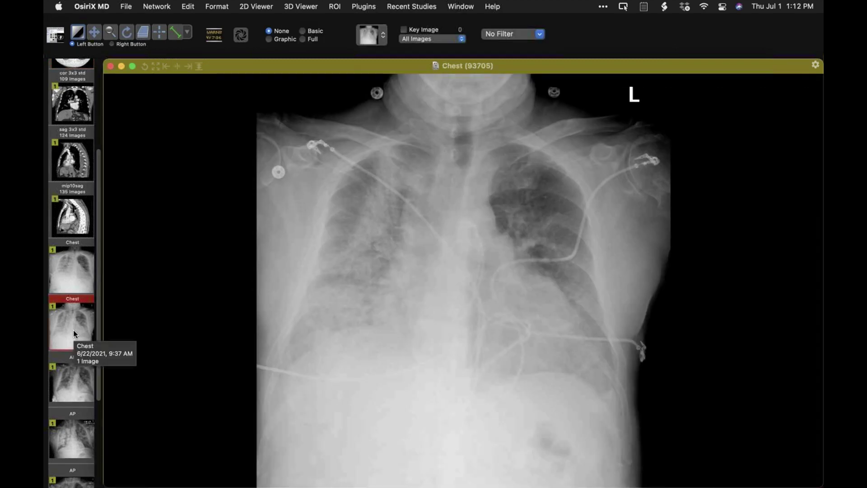
{"action": "scroll", "coordinate": [61, 360], "scroll_direction": "down", "scroll_amount": 3}
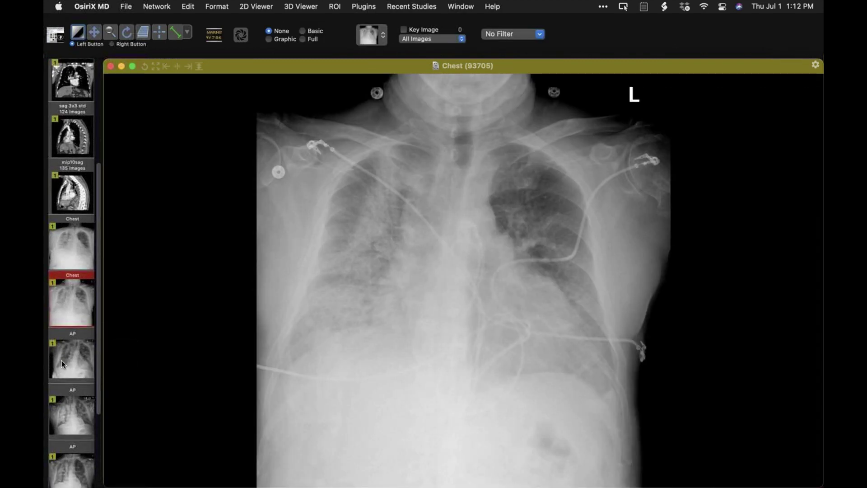
{"action": "left_click_drag", "start_coordinate": [67, 394], "coordinate": [315, 305]}
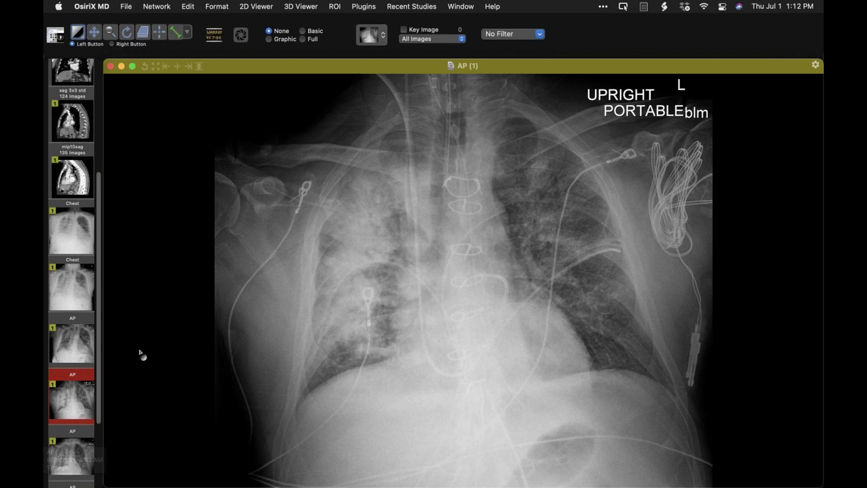
{"action": "scroll", "coordinate": [80, 375], "scroll_direction": "down", "scroll_amount": 5}
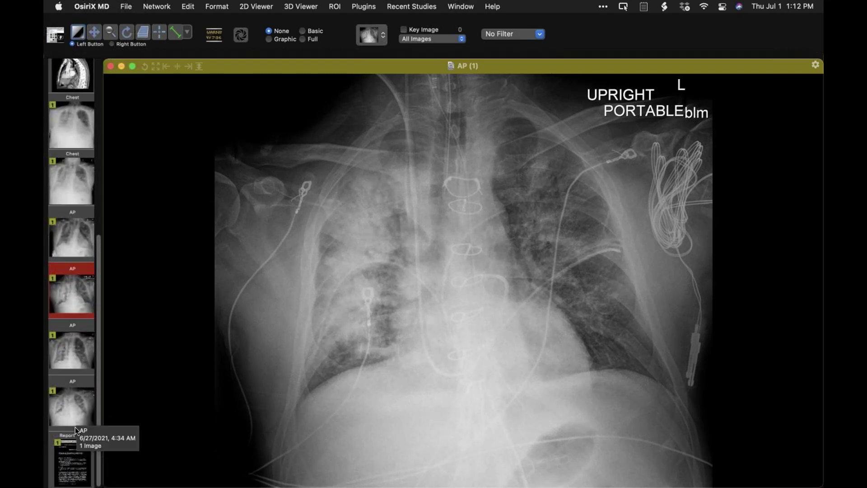
- Display the Report PDF summarising RUL edema with mitral valve regurgitation
{"action": "left_click", "coordinate": [72, 465]}
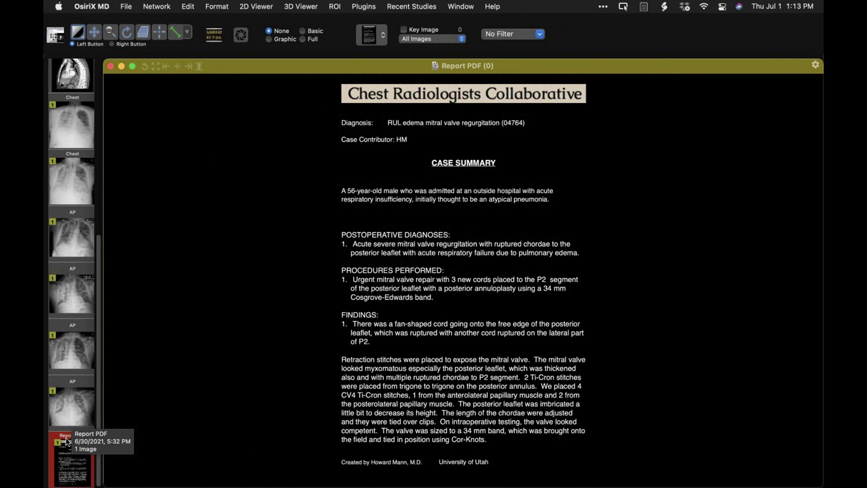
- Load the last AP portable chest radiograph, taken at 45°, in place of the report
{"action": "left_click_drag", "start_coordinate": [70, 397], "coordinate": [286, 296]}
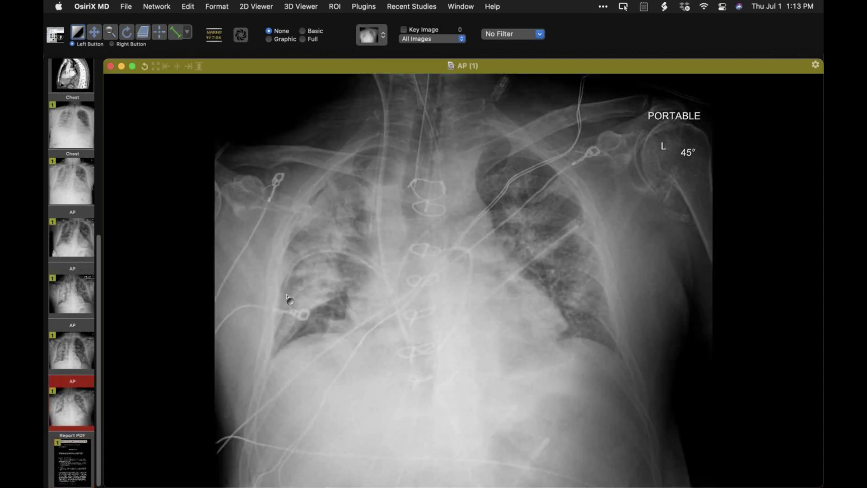